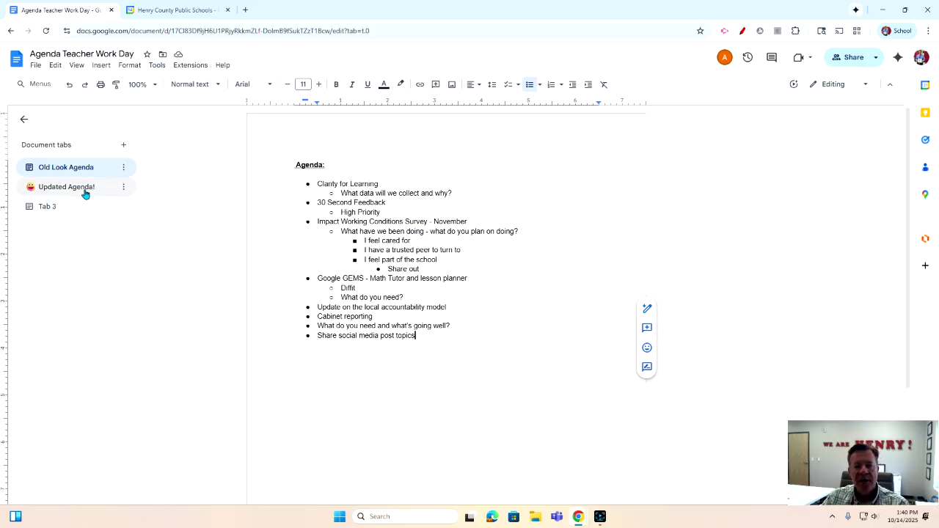
Open the Updated Agenda! tab and look through its event details, agenda table, task tracker, future topics and notes
{"action": "scroll", "coordinate": [507, 236], "scroll_direction": "up", "scroll_amount": 1}
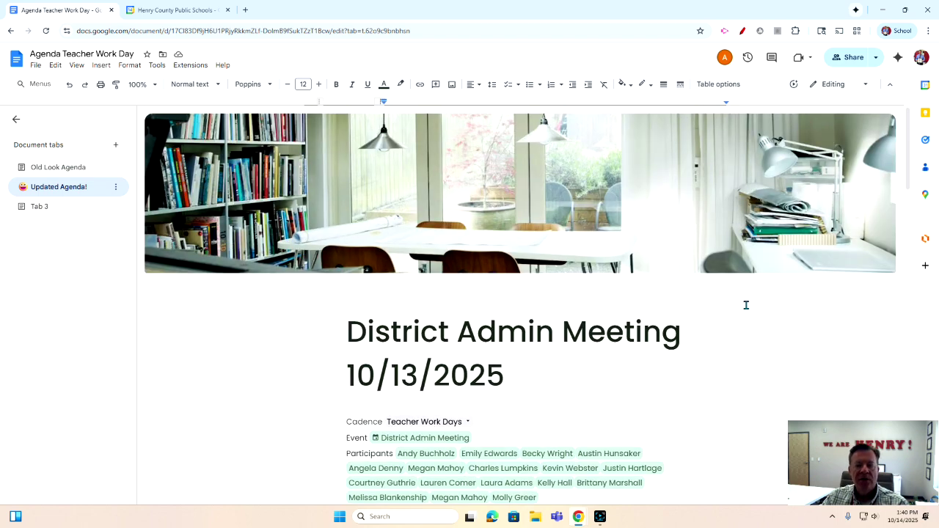
{"action": "scroll", "coordinate": [745, 304], "scroll_direction": "down", "scroll_amount": 1}
{"action": "scroll", "coordinate": [745, 303], "scroll_direction": "down", "scroll_amount": 5}
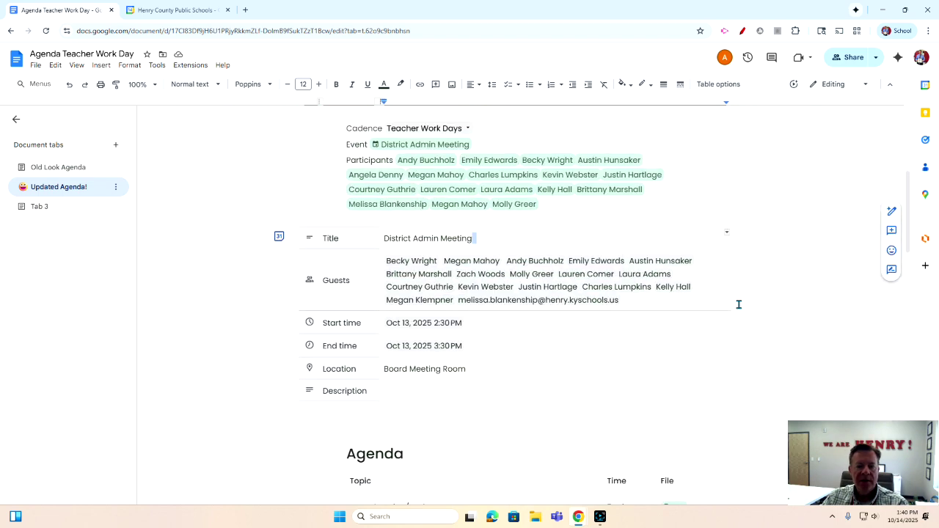
{"action": "mouse_move", "coordinate": [737, 310]}
{"action": "scroll", "coordinate": [736, 307], "scroll_direction": "down", "scroll_amount": 2}
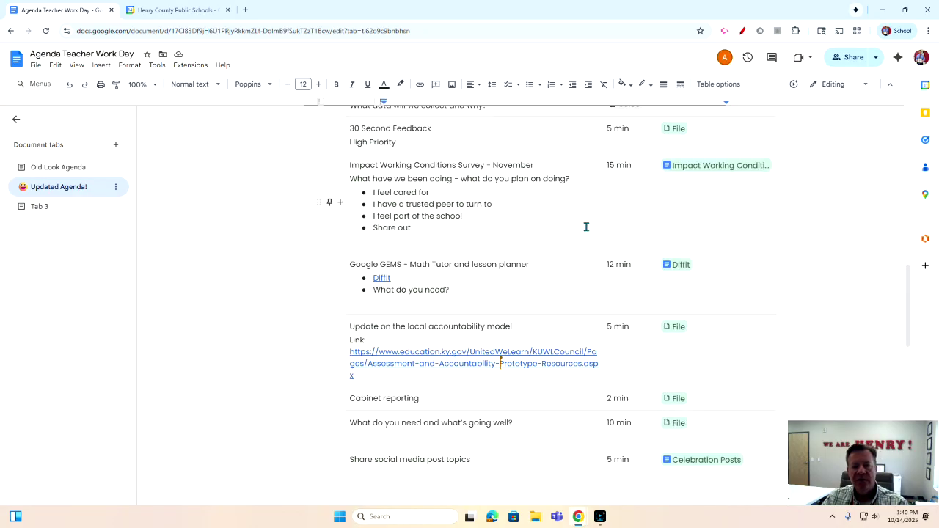
{"action": "scroll", "coordinate": [611, 358], "scroll_direction": "down", "scroll_amount": 2}
{"action": "scroll", "coordinate": [612, 358], "scroll_direction": "down", "scroll_amount": 3}
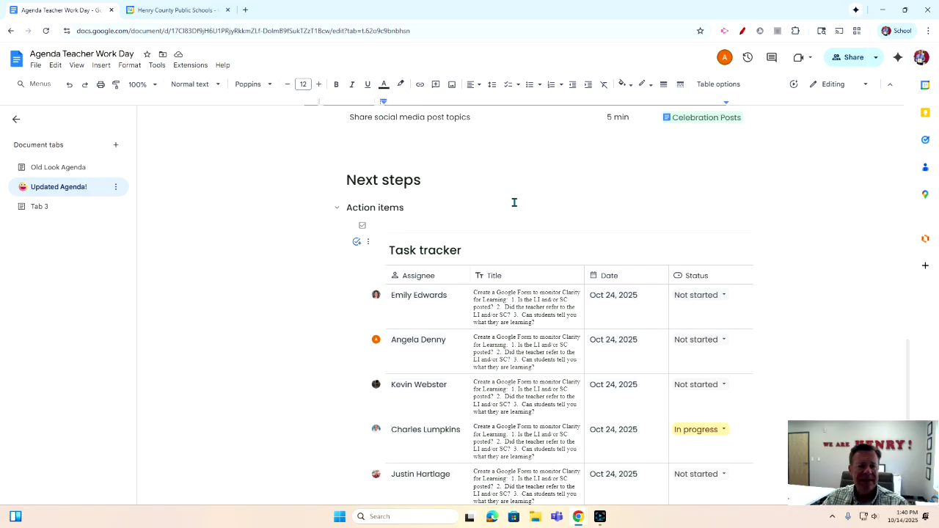
{"action": "scroll", "coordinate": [545, 328], "scroll_direction": "down", "scroll_amount": 3}
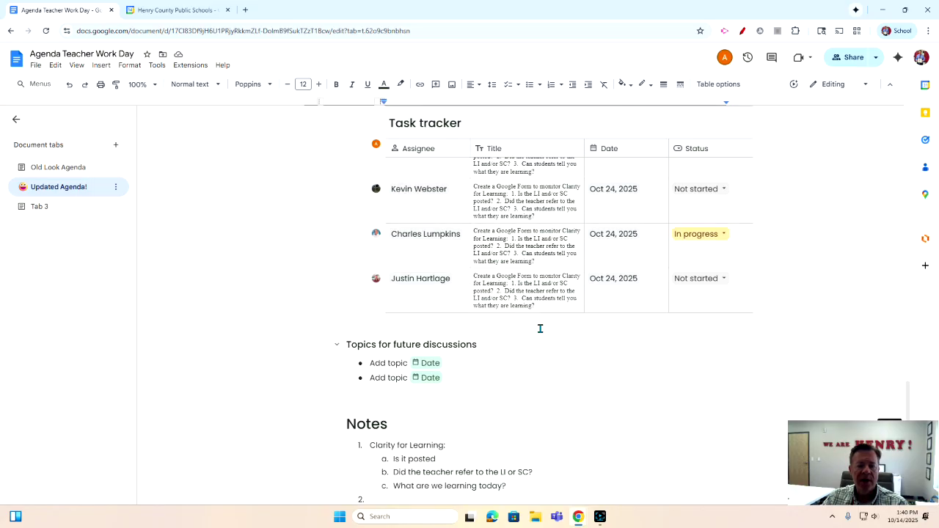
{"action": "scroll", "coordinate": [539, 329], "scroll_direction": "down", "scroll_amount": 3}
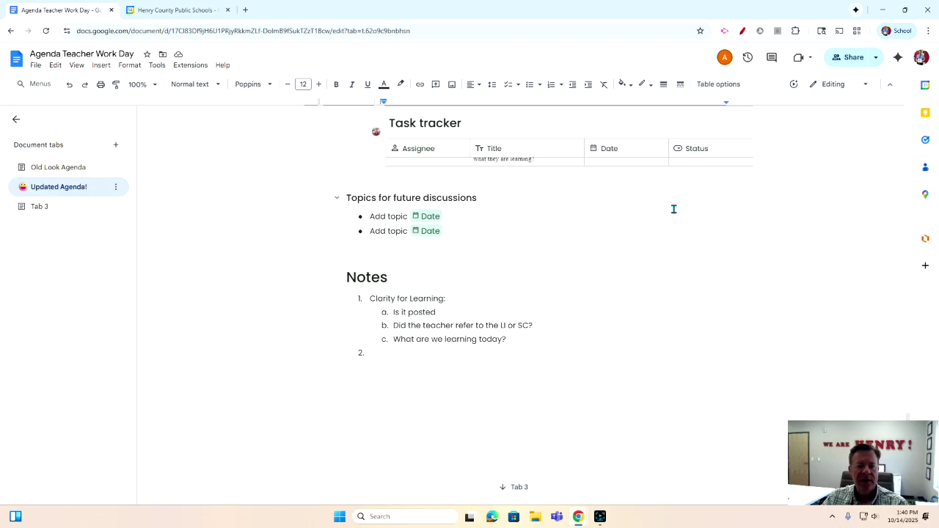
{"action": "scroll", "coordinate": [680, 253], "scroll_direction": "up", "scroll_amount": 10}
{"action": "scroll", "coordinate": [680, 254], "scroll_direction": "up", "scroll_amount": 12}
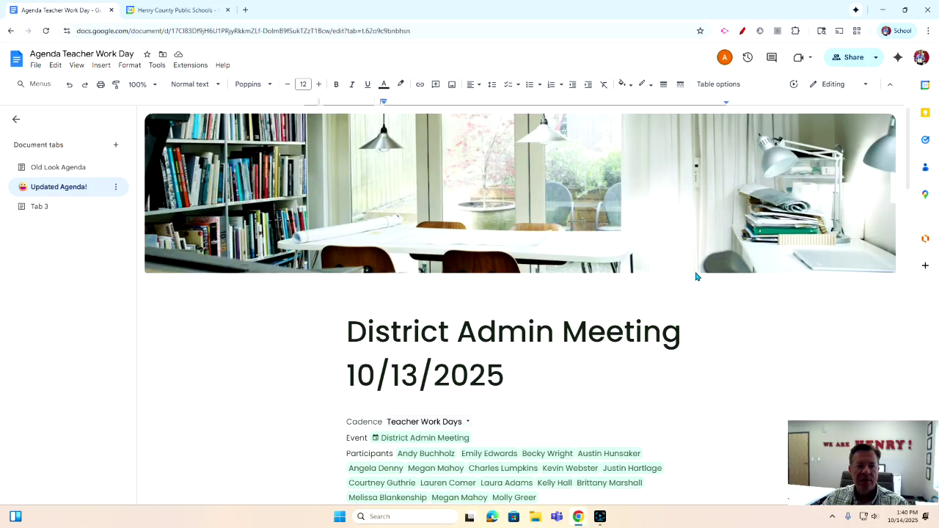
Add a new document tab and fill it with the 1:1 meeting notes template
{"action": "left_click", "coordinate": [116, 149]}
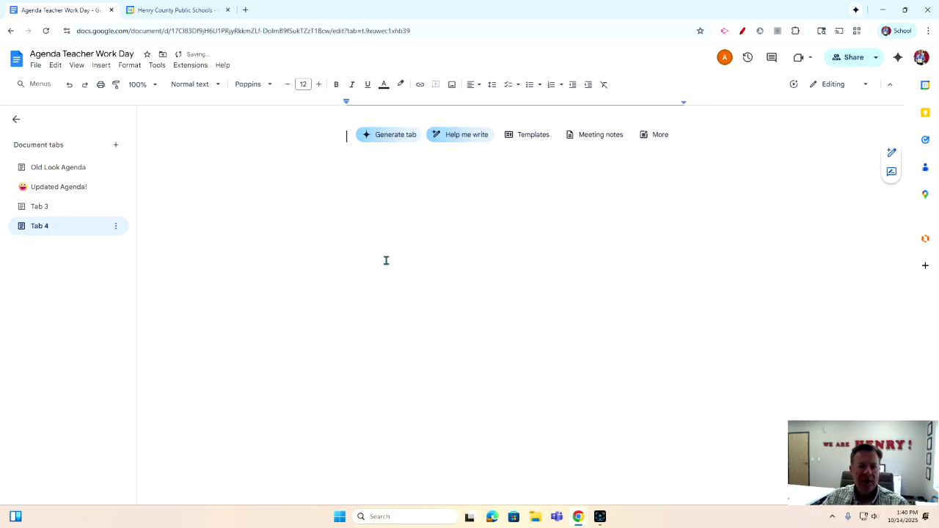
{"action": "left_click", "coordinate": [533, 135]}
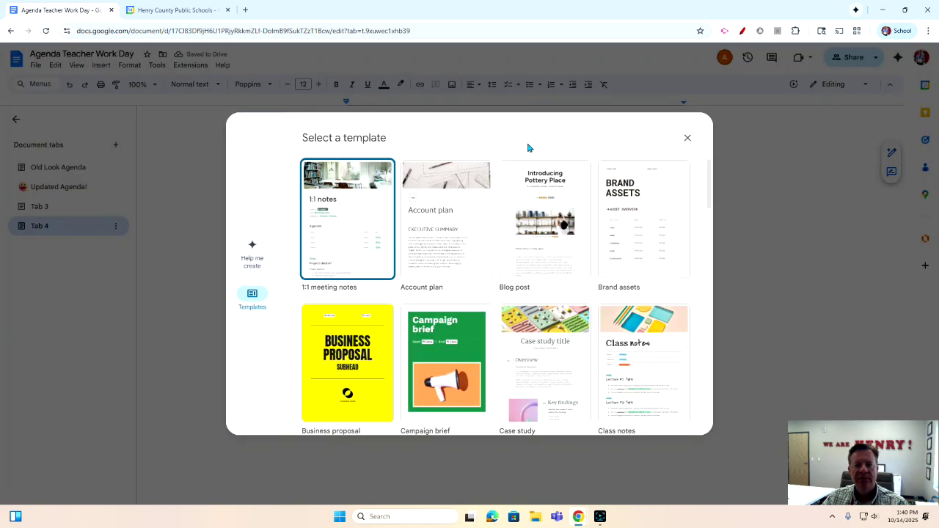
{"action": "left_click", "coordinate": [332, 216]}
{"action": "left_click", "coordinate": [688, 417]}
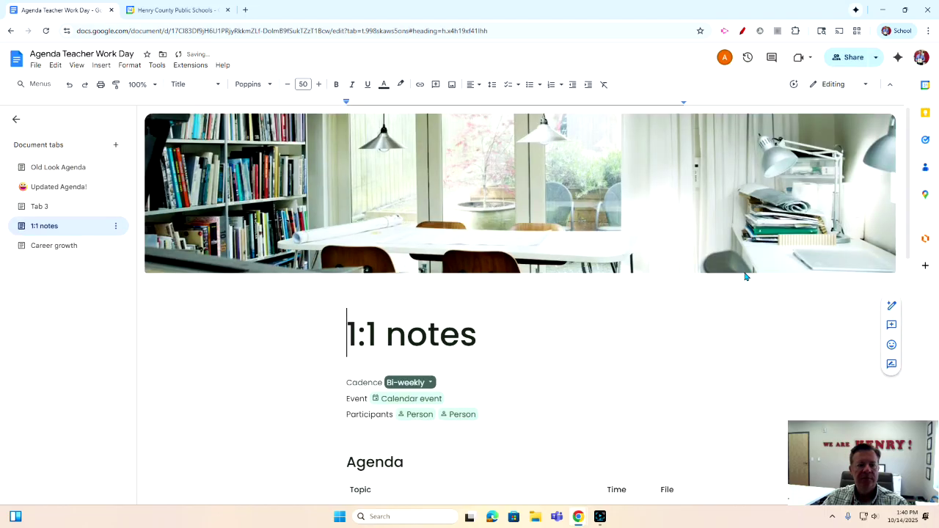
Check which calendar events can be linked in the Event field of the 1:1 notes, without choosing one
{"action": "scroll", "coordinate": [664, 313], "scroll_direction": "down", "scroll_amount": 3}
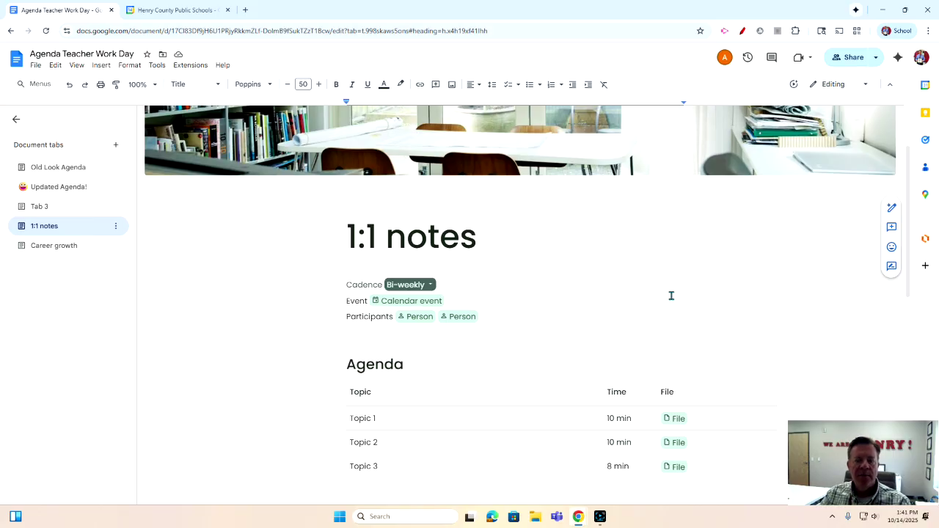
{"action": "left_click", "coordinate": [401, 305]}
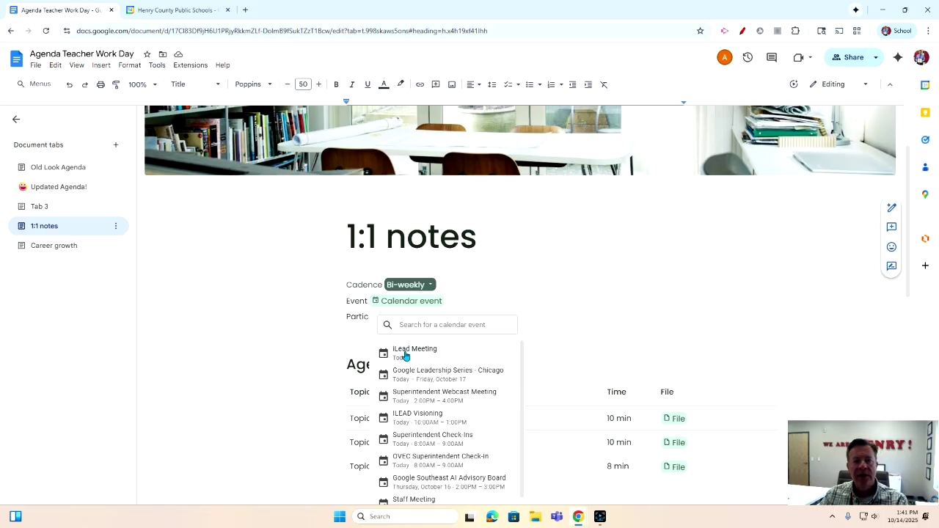
{"action": "key", "text": "Escape"}
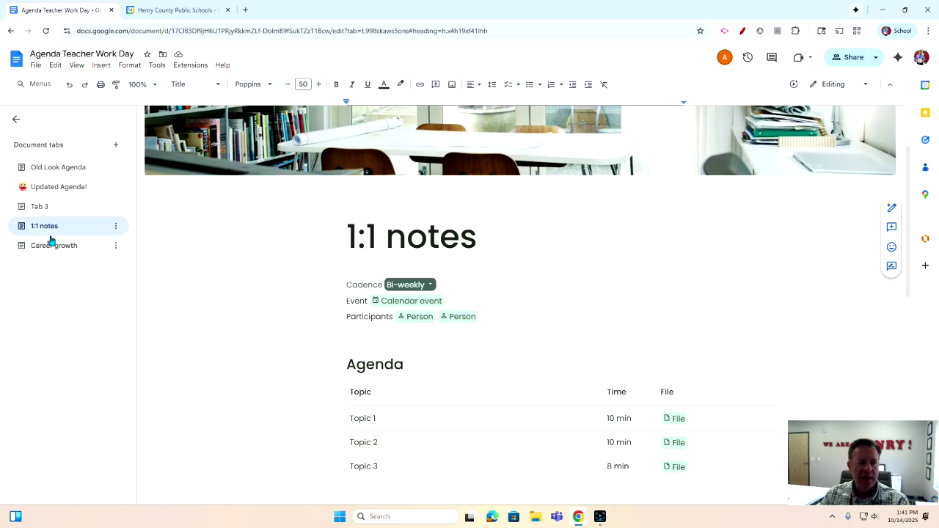
Return to the Updated Agenda! tab and view the insertable building blocks, including Calendar event draft, without inserting any
{"action": "left_click", "coordinate": [46, 187]}
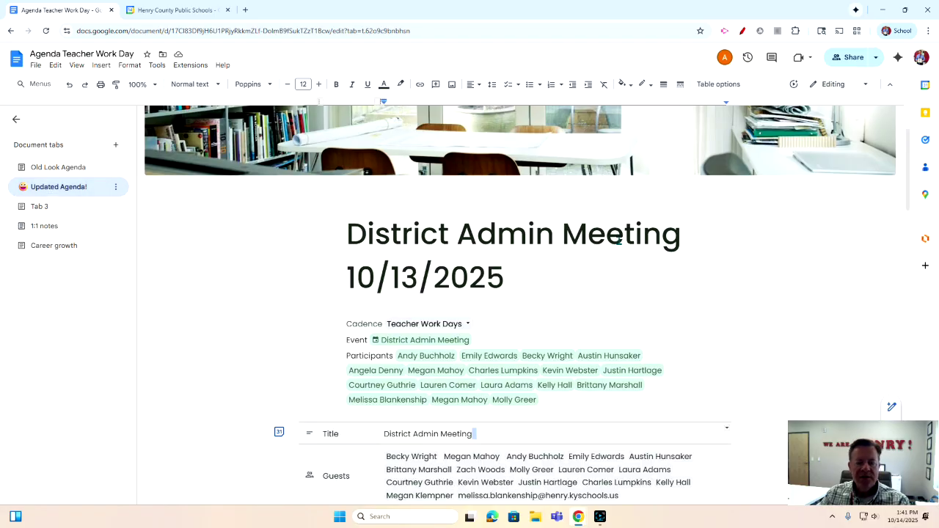
{"action": "scroll", "coordinate": [728, 241], "scroll_direction": "down", "scroll_amount": 2}
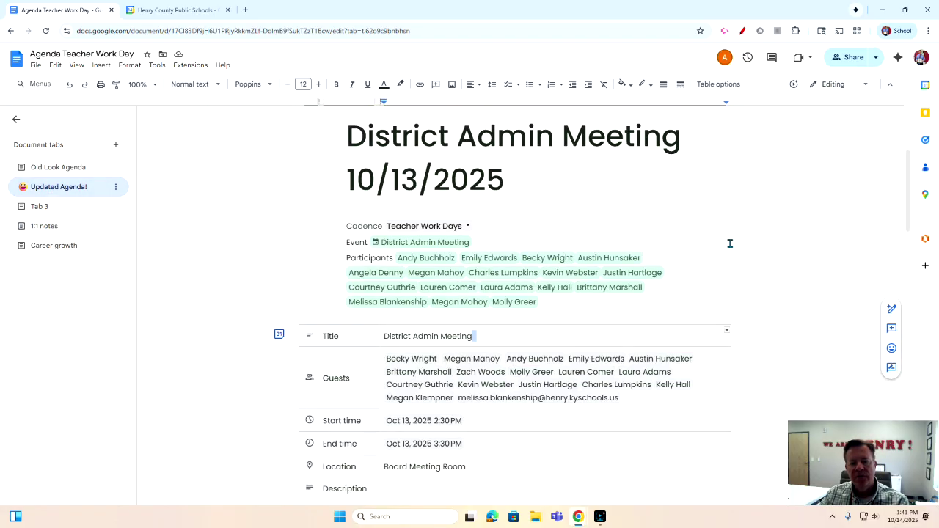
{"action": "scroll", "coordinate": [729, 243], "scroll_direction": "down", "scroll_amount": 2}
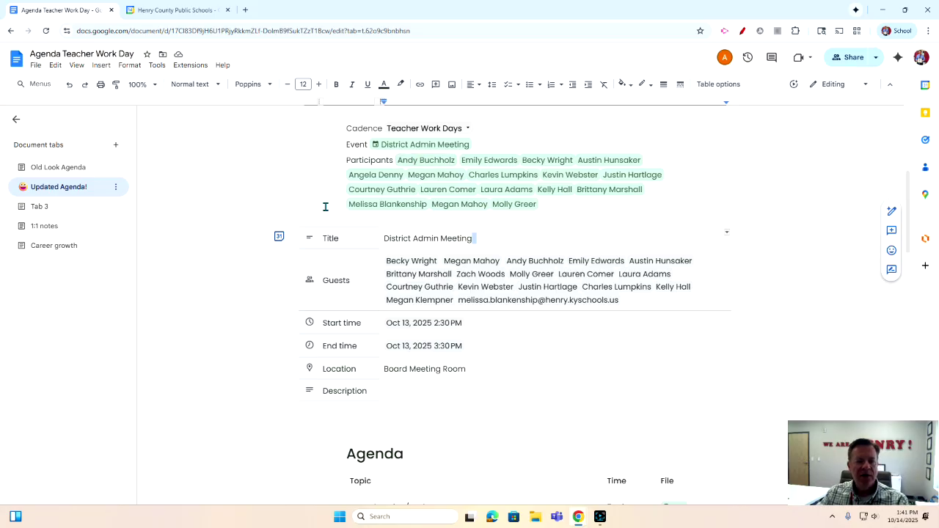
{"action": "left_click", "coordinate": [101, 67]}
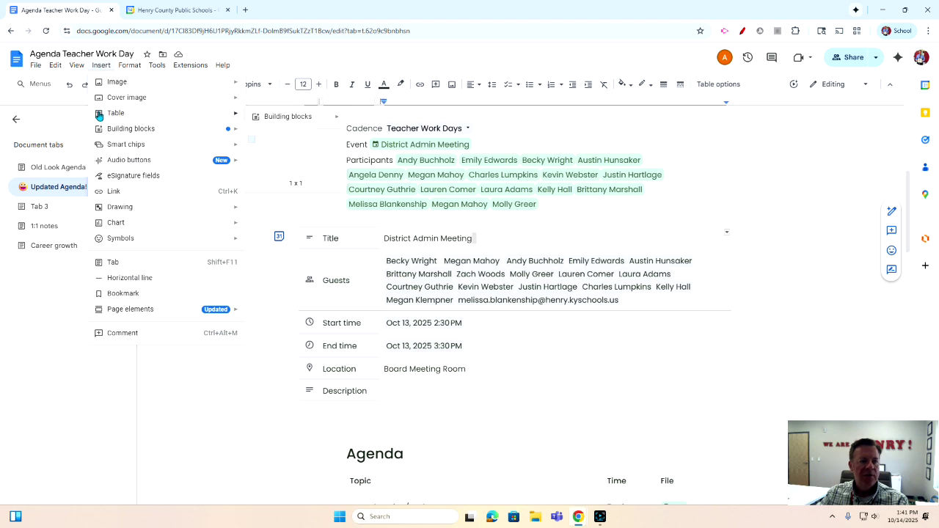
{"action": "mouse_move", "coordinate": [110, 133]}
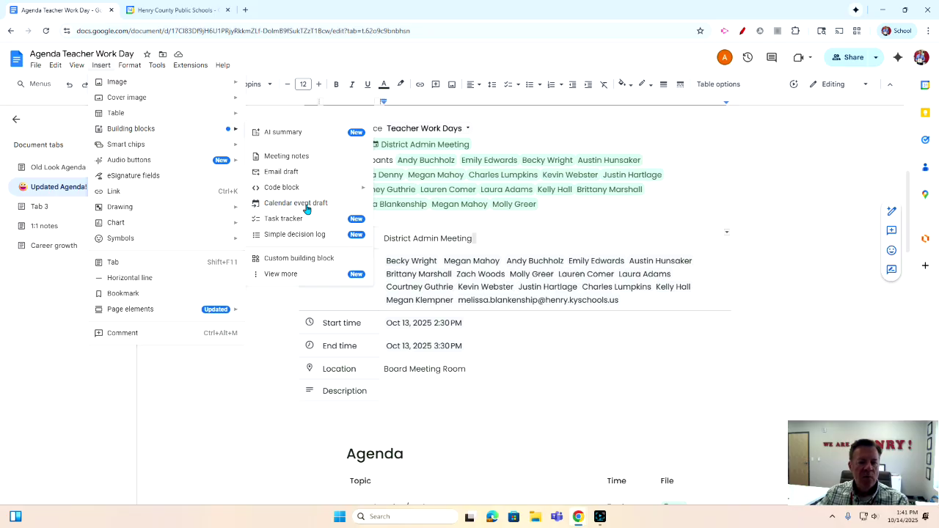
{"action": "left_click", "coordinate": [599, 217]}
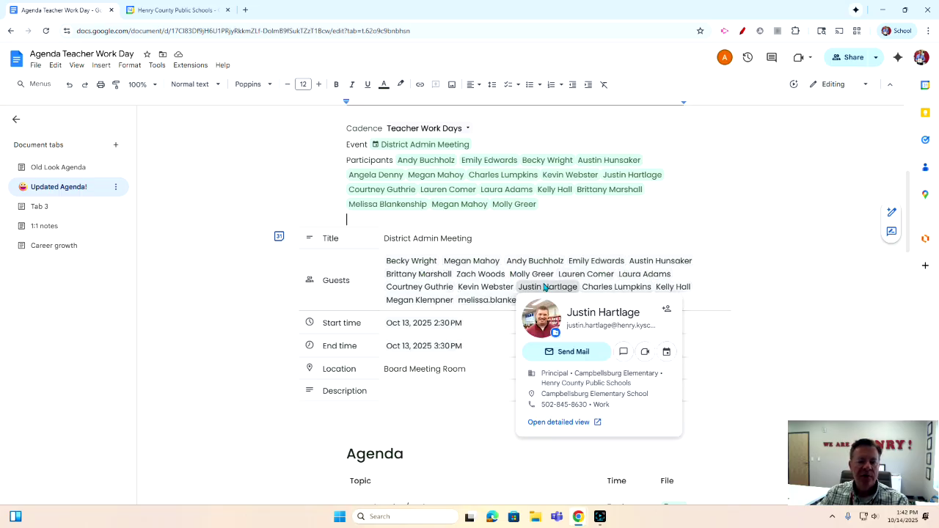
Bring up the people and smart chip suggestions with @ at the end of the Guests field, and remove the @ again
{"action": "left_click", "coordinate": [657, 299]}
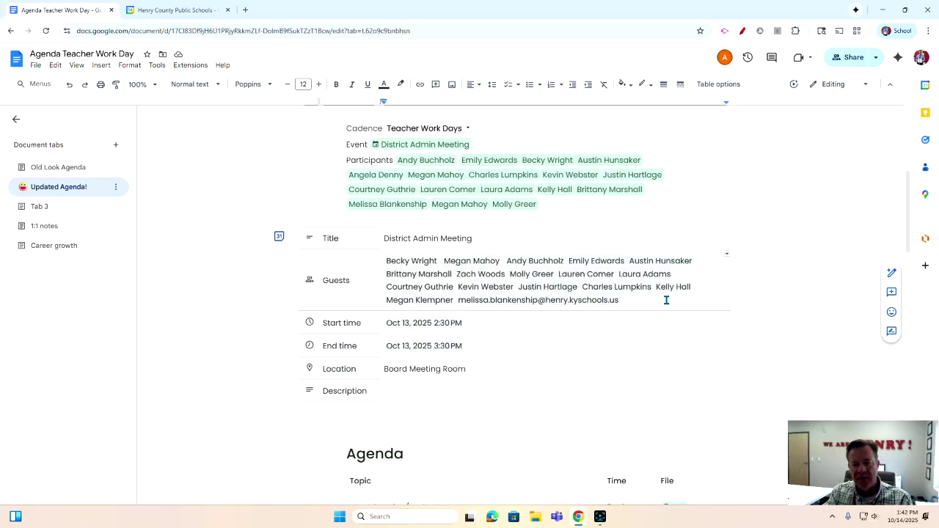
{"action": "type", "text": "@"}
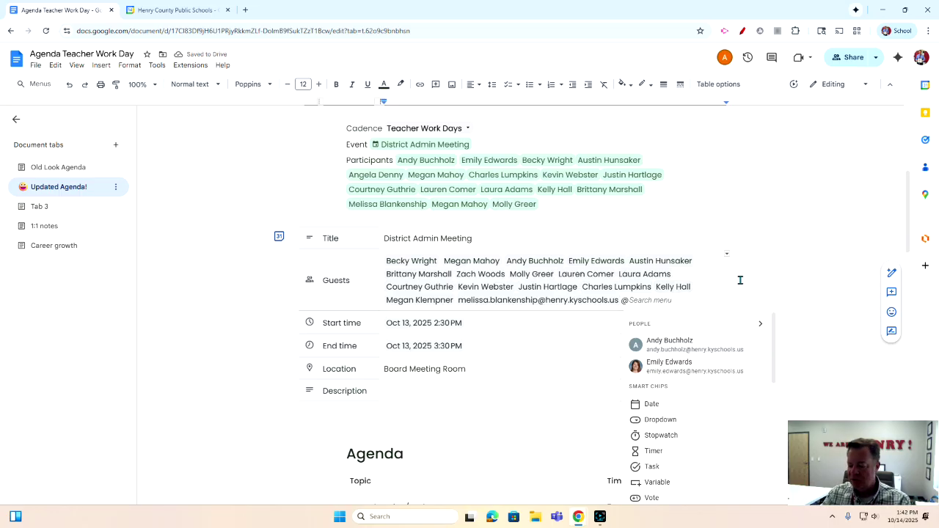
{"action": "key", "text": "BackSpace"}
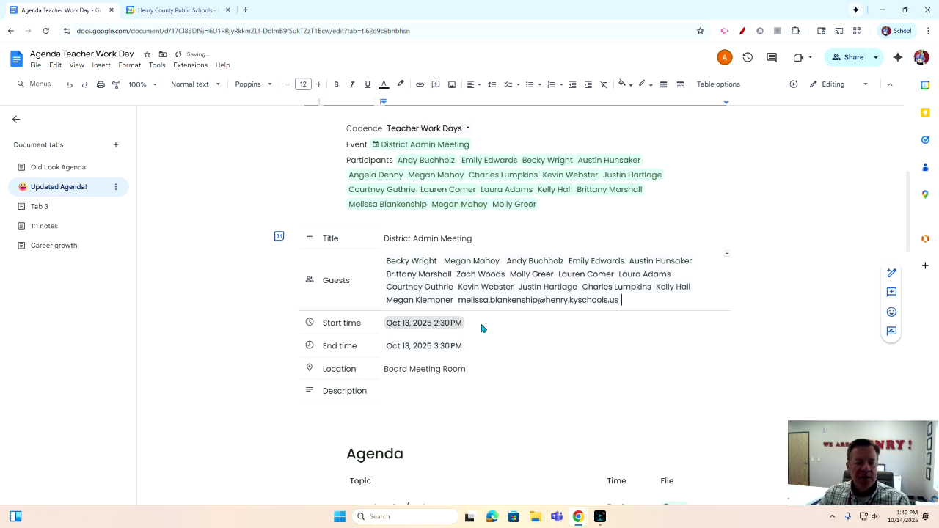
View the date and time options of the event draft's start time and close them without changes
{"action": "left_click", "coordinate": [439, 326]}
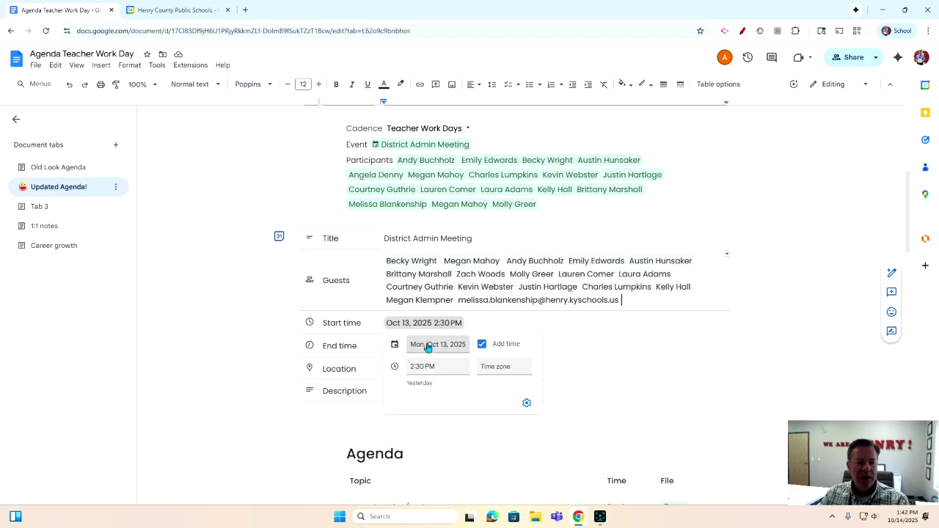
{"action": "left_click", "coordinate": [428, 347]}
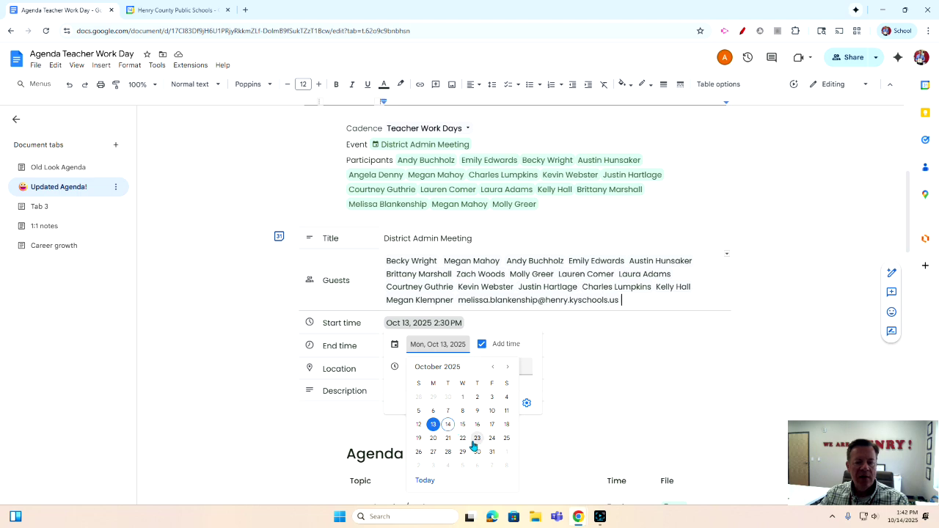
{"action": "left_click", "coordinate": [608, 335]}
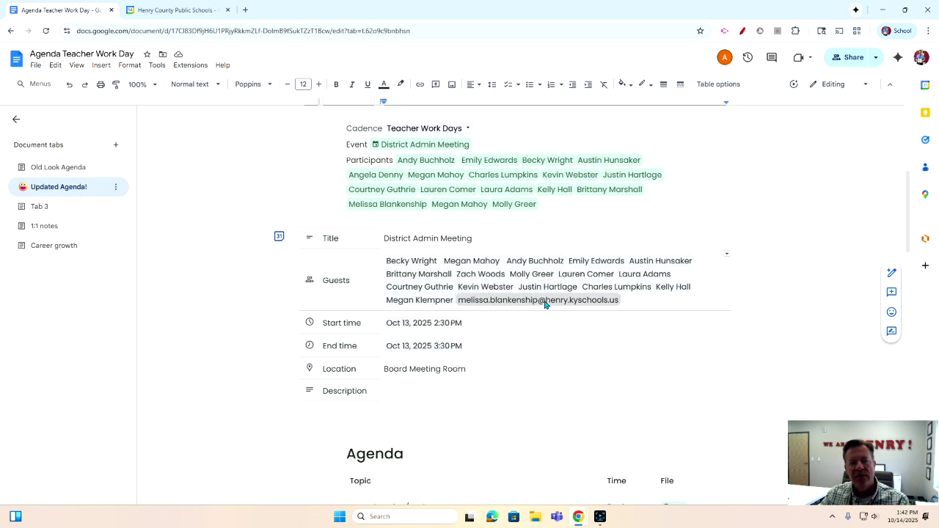
Switch to Google Calendar, view the October 13 District Admin Meeting details, close them and return to the agenda document
{"action": "left_click", "coordinate": [180, 11]}
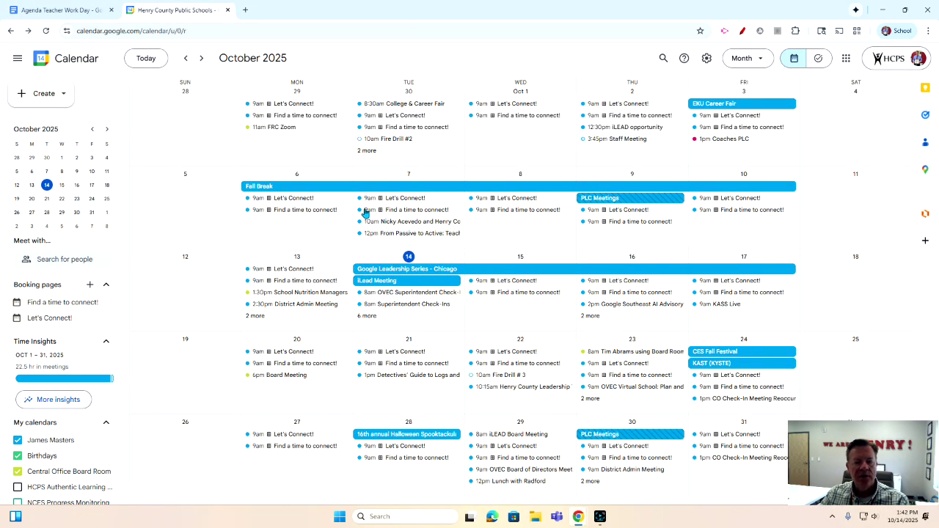
{"action": "left_click", "coordinate": [275, 306]}
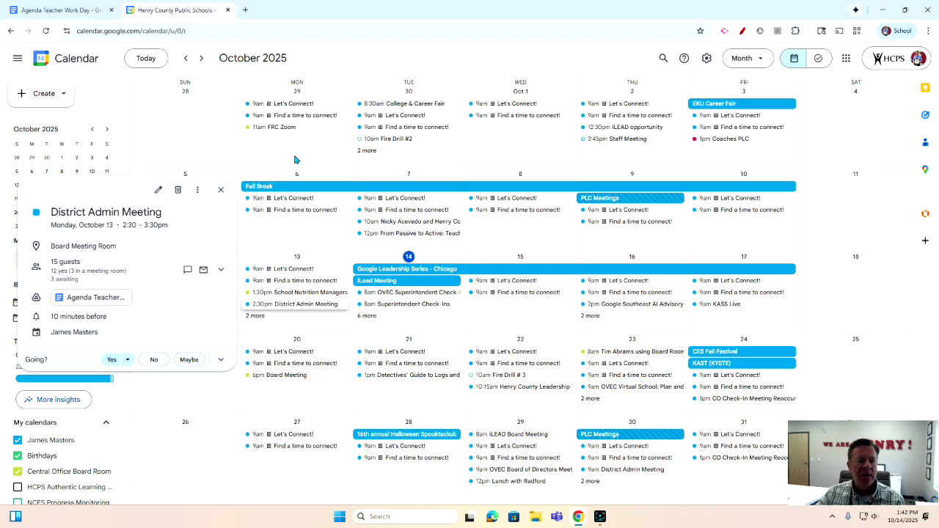
{"action": "left_click", "coordinate": [220, 190]}
{"action": "left_click", "coordinate": [24, 11]}
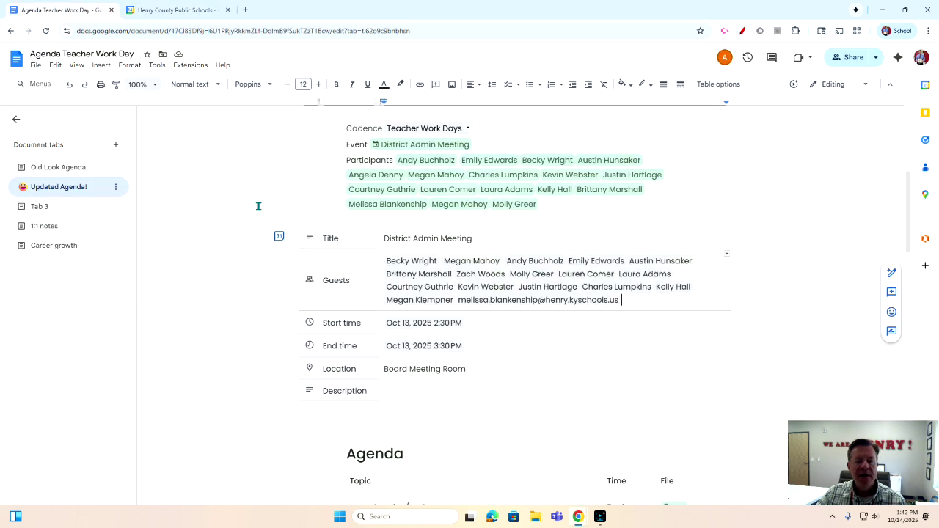
Examine the meeting's calendar event draft and the topics, times and files in the Agenda table
{"action": "scroll", "coordinate": [247, 216], "scroll_direction": "up", "scroll_amount": 1}
{"action": "scroll", "coordinate": [247, 216], "scroll_direction": "down", "scroll_amount": 1}
{"action": "scroll", "coordinate": [236, 229], "scroll_direction": "up", "scroll_amount": 2}
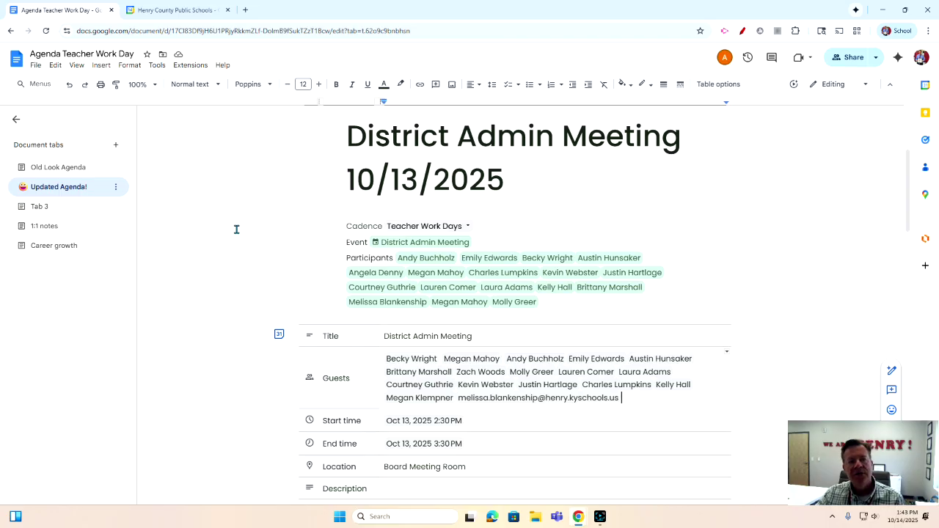
{"action": "scroll", "coordinate": [236, 230], "scroll_direction": "down", "scroll_amount": 4}
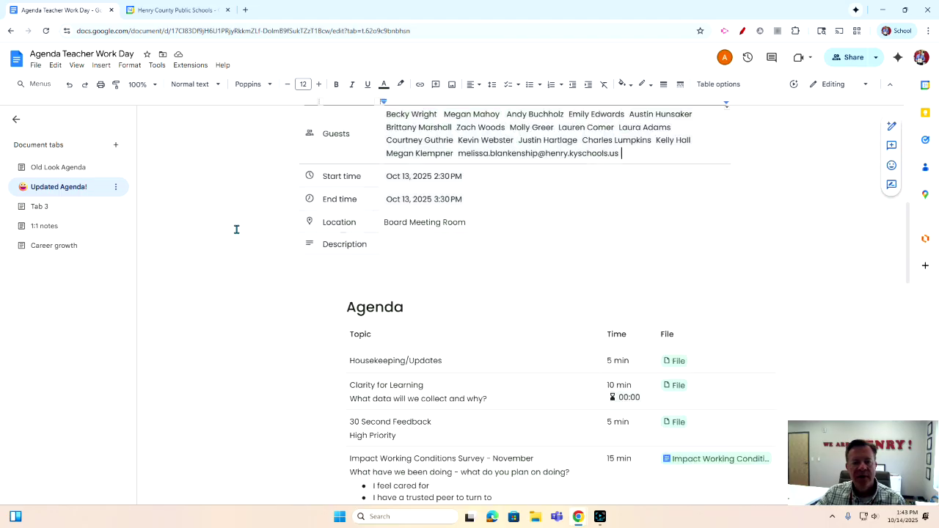
{"action": "scroll", "coordinate": [236, 229], "scroll_direction": "up", "scroll_amount": 2}
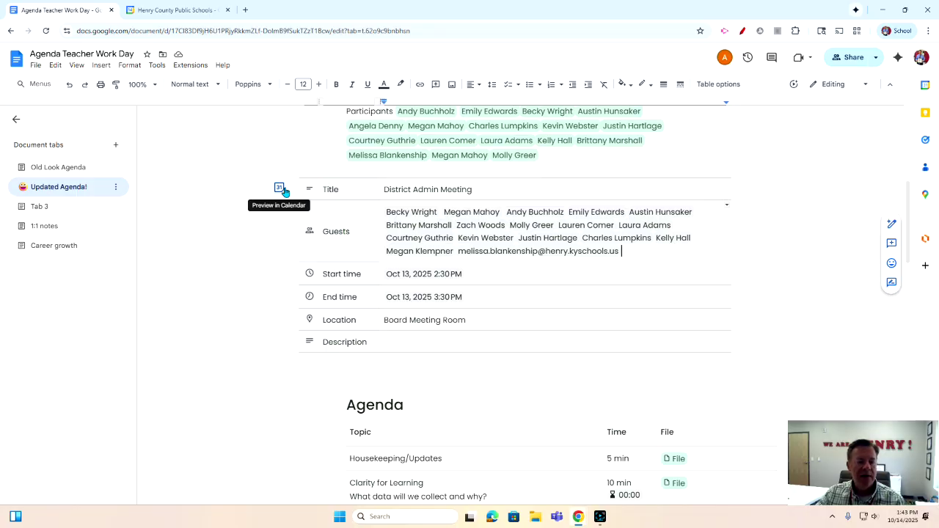
{"action": "left_click", "coordinate": [694, 228]}
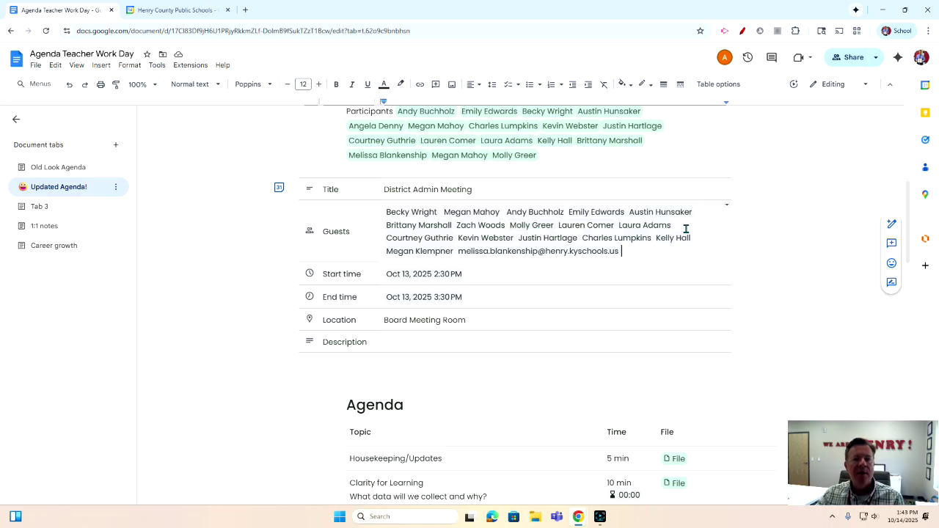
{"action": "scroll", "coordinate": [570, 260], "scroll_direction": "down", "scroll_amount": 2}
{"action": "scroll", "coordinate": [562, 256], "scroll_direction": "down", "scroll_amount": 2}
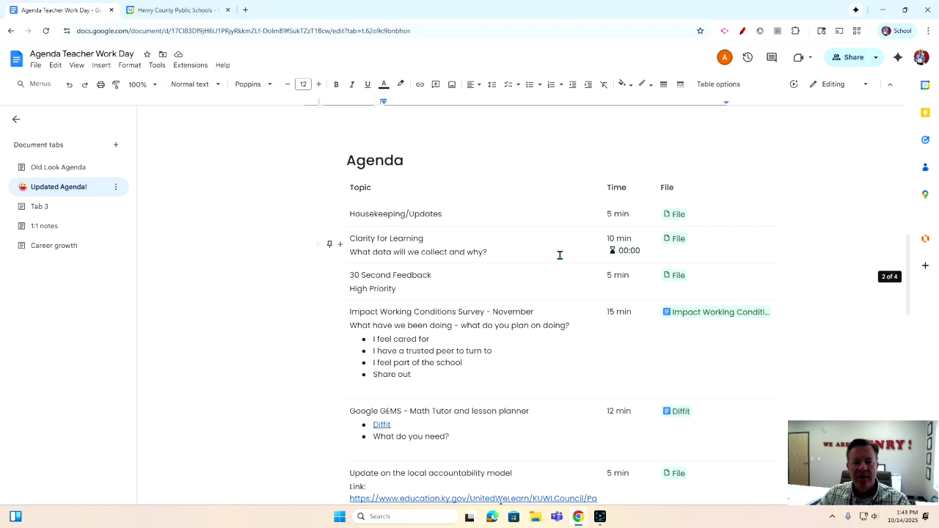
{"action": "scroll", "coordinate": [465, 193], "scroll_direction": "down", "scroll_amount": 1}
{"action": "scroll", "coordinate": [389, 176], "scroll_direction": "up", "scroll_amount": 1}
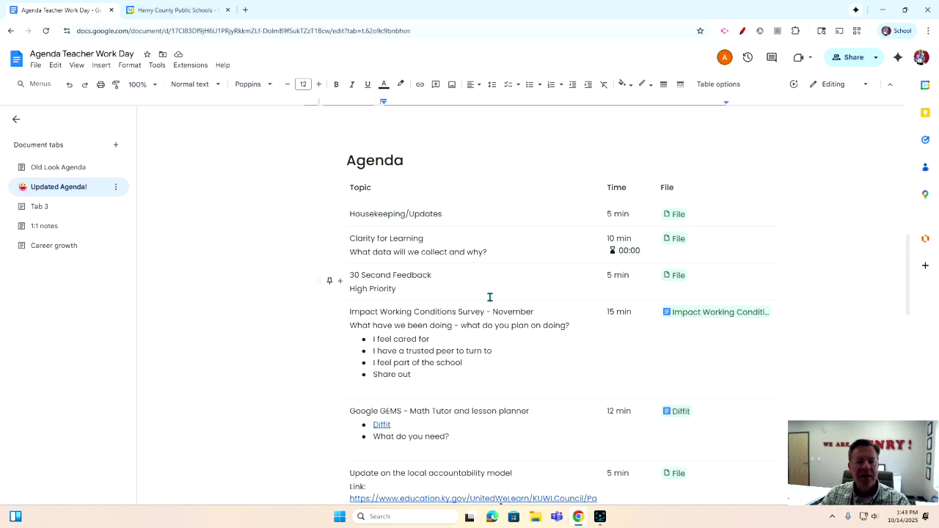
{"action": "left_click", "coordinate": [383, 213]}
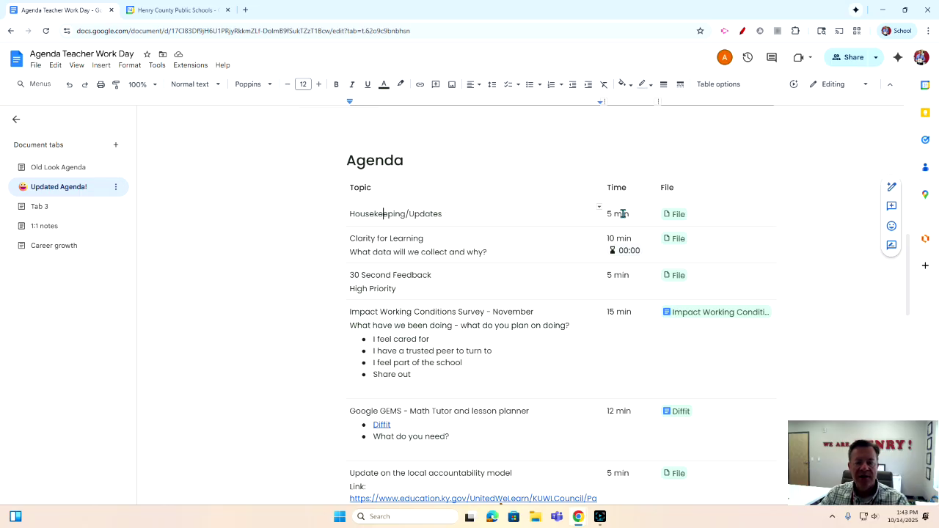
Set the timer in the Clarity for Learning row to 10 minutes, start the countdown and pause it
{"action": "scroll", "coordinate": [455, 230], "scroll_direction": "down", "scroll_amount": 1}
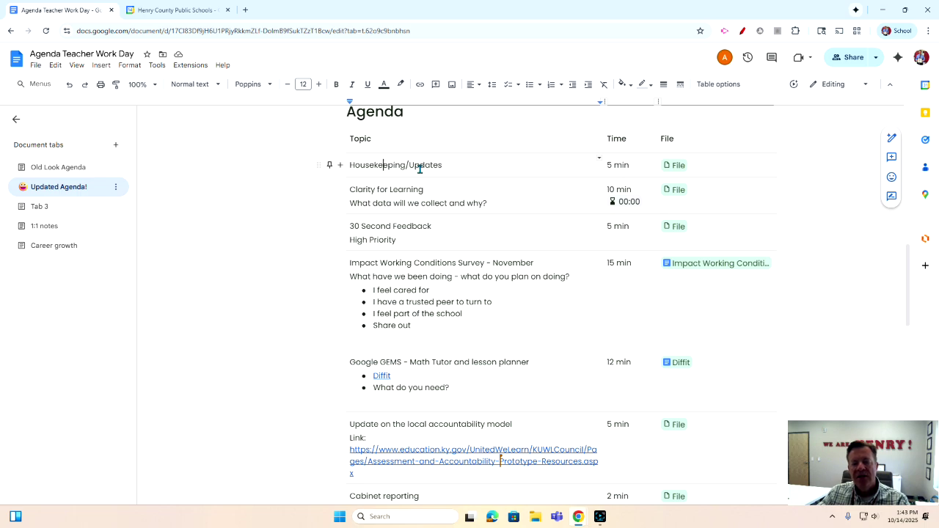
{"action": "left_click", "coordinate": [618, 203]}
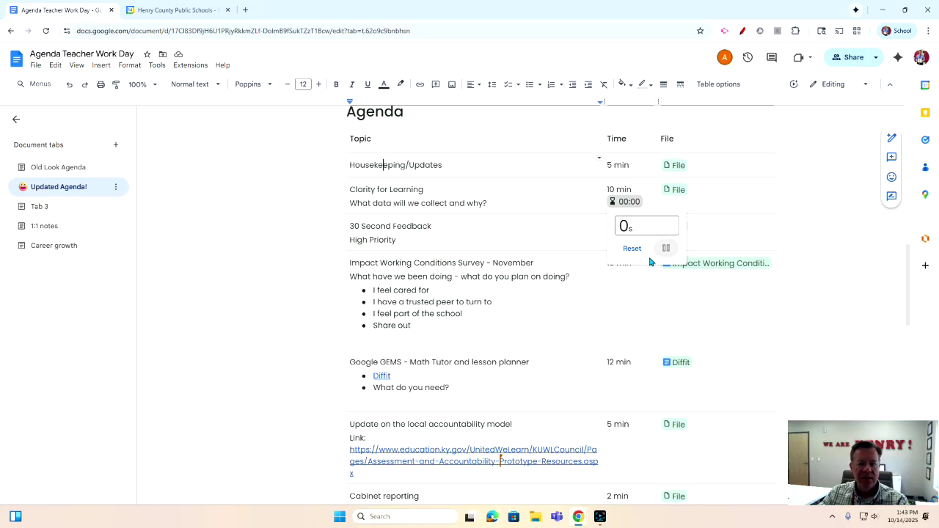
{"action": "left_click", "coordinate": [619, 227]}
{"action": "type", "text": "1000"}
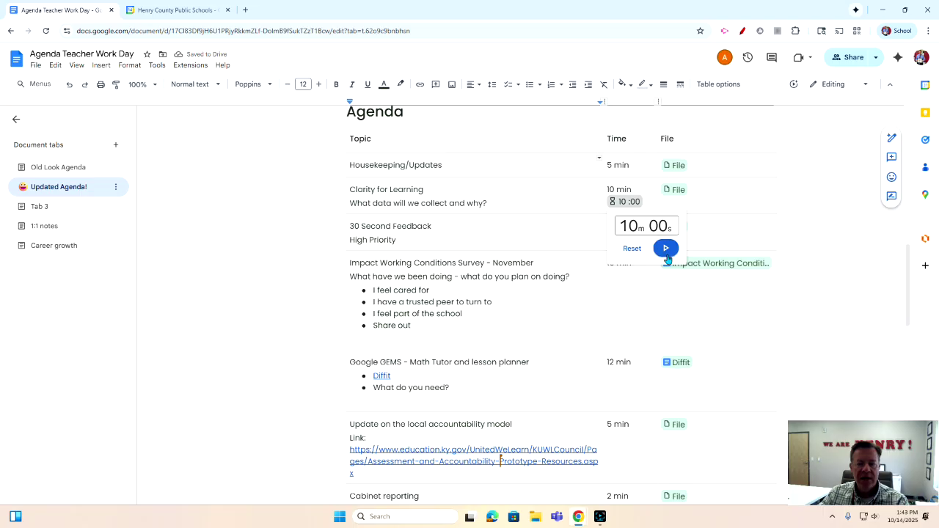
{"action": "left_click", "coordinate": [666, 251]}
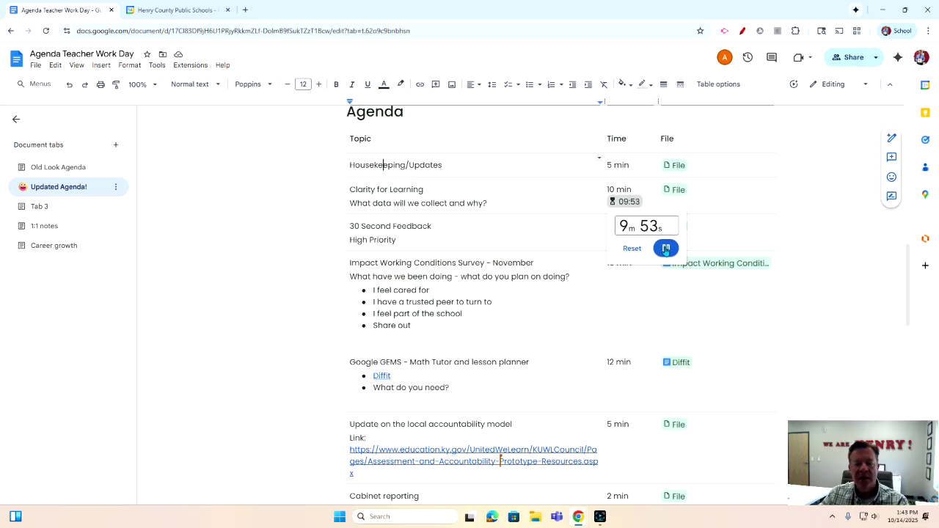
{"action": "left_click", "coordinate": [665, 249]}
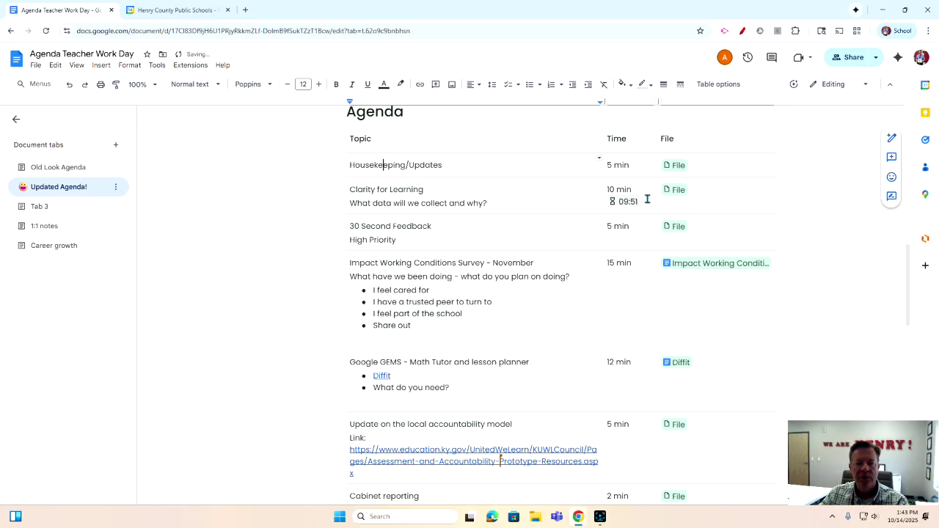
Insert a timer smart chip on a new line below the 30 Second Feedback time and set it to 5 minutes
{"action": "left_click", "coordinate": [638, 230]}
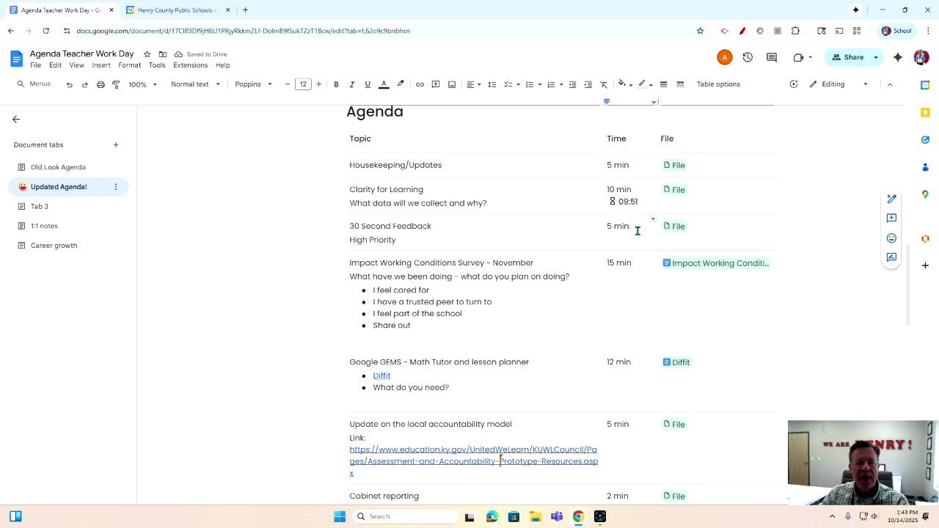
{"action": "key", "text": "Return"}
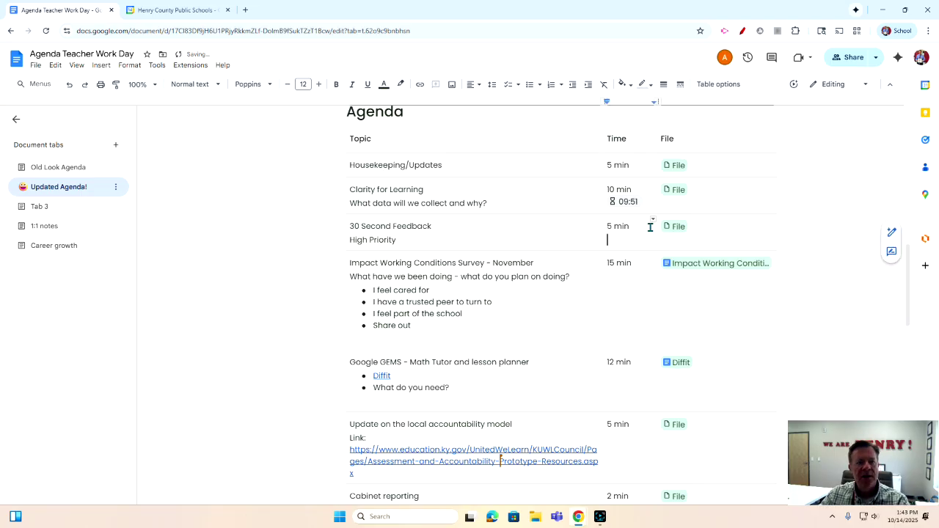
{"action": "left_click", "coordinate": [103, 66]}
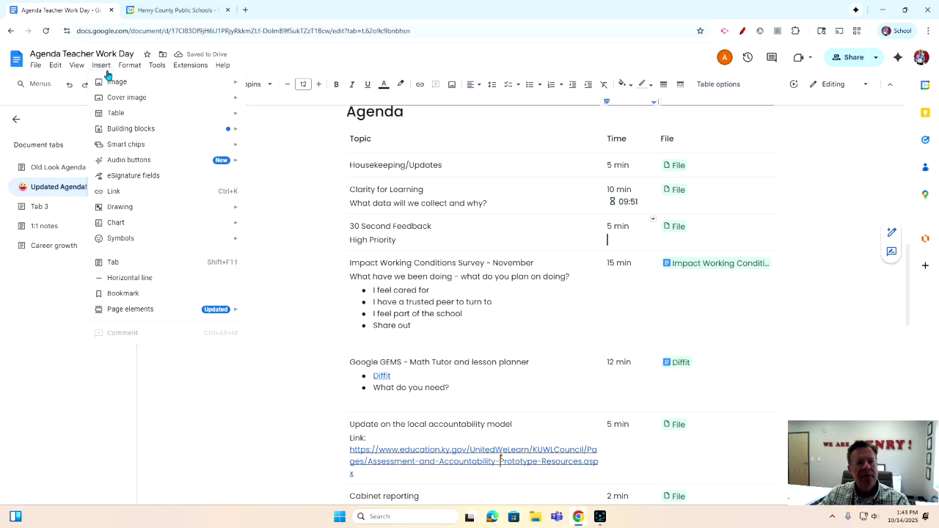
{"action": "mouse_move", "coordinate": [123, 145]}
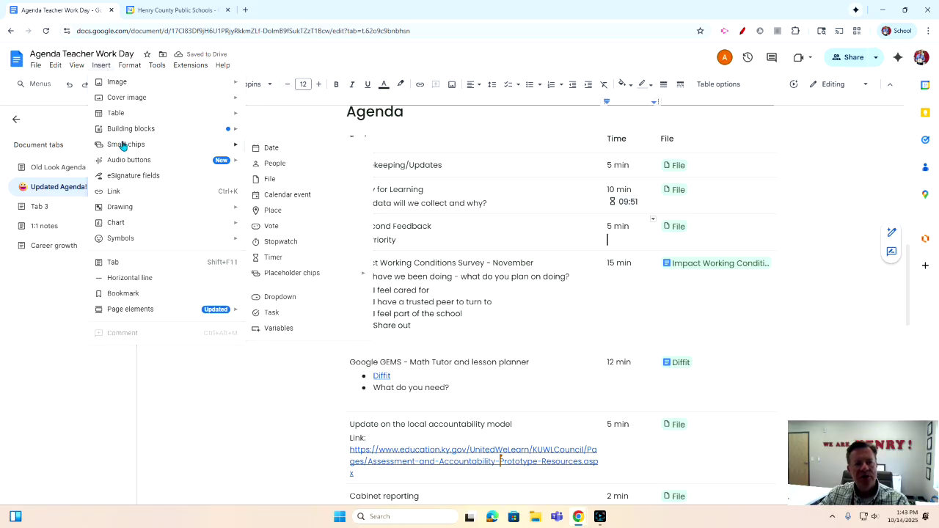
{"action": "left_click", "coordinate": [281, 257]}
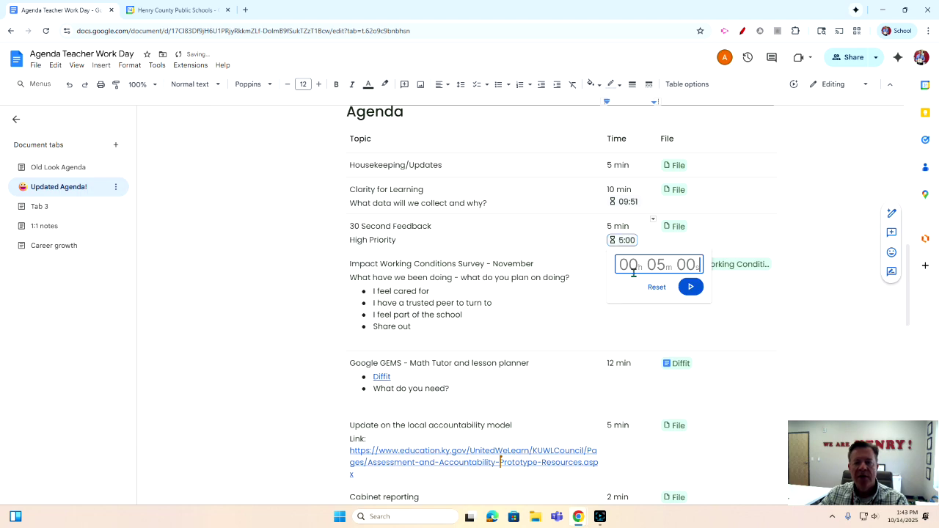
{"action": "mouse_move", "coordinate": [676, 267]}
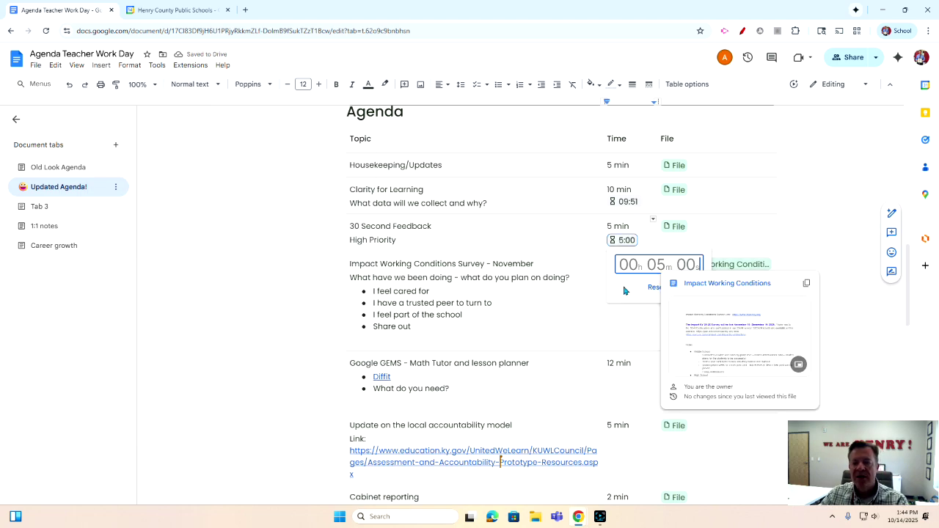
Start the 30 Second Feedback timer, reset it and close its controls
{"action": "left_click", "coordinate": [622, 242]}
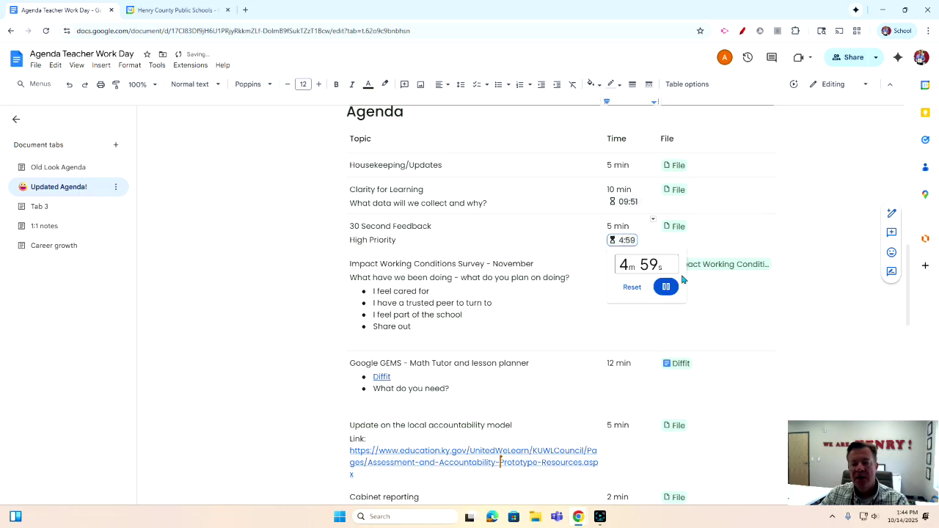
{"action": "left_click", "coordinate": [632, 287]}
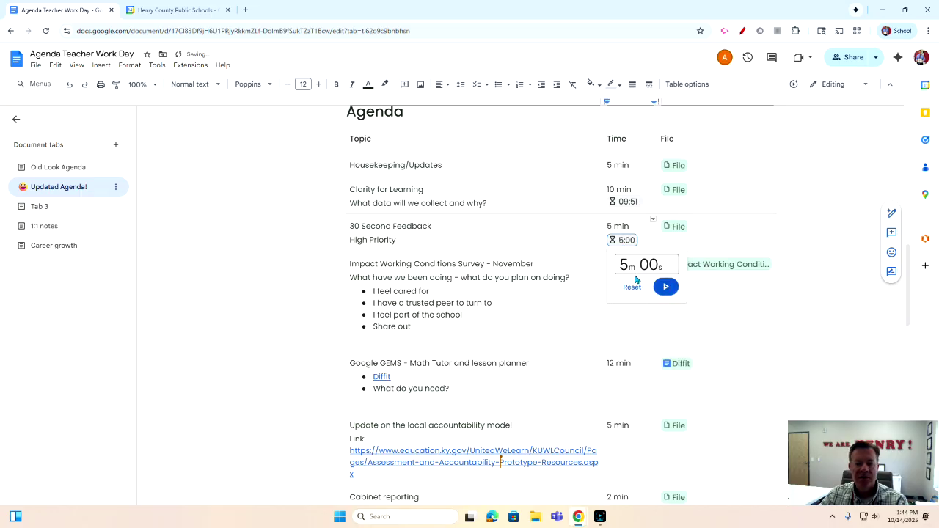
{"action": "left_click", "coordinate": [767, 209]}
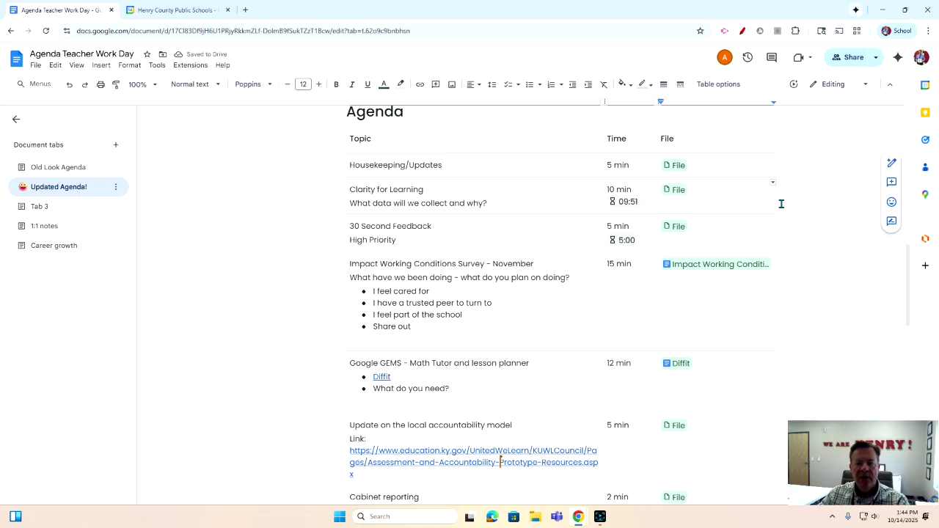
View the file suggestions for Housekeeping/Updates and 30 Second Feedback without choosing one, and preview the linked Impact Working Conditions file
{"action": "scroll", "coordinate": [779, 204], "scroll_direction": "down", "scroll_amount": 1}
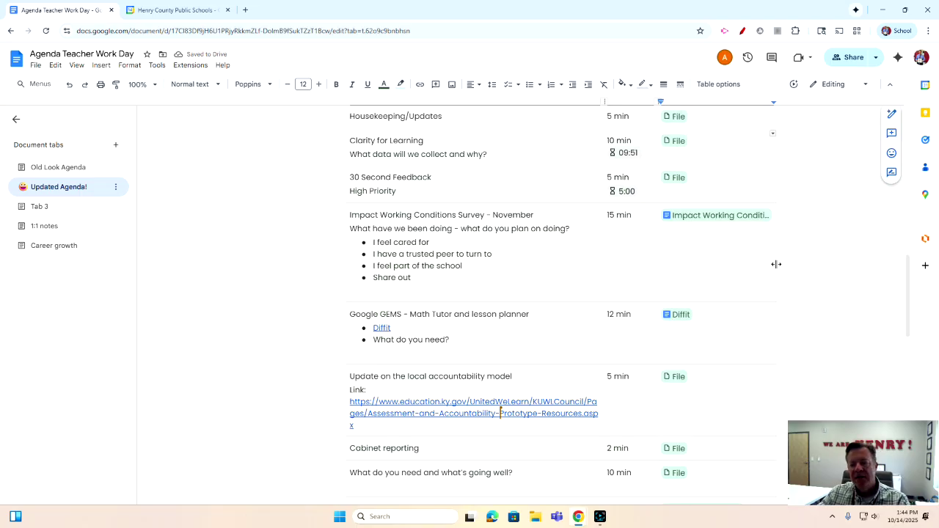
{"action": "scroll", "coordinate": [779, 271], "scroll_direction": "up", "scroll_amount": 1}
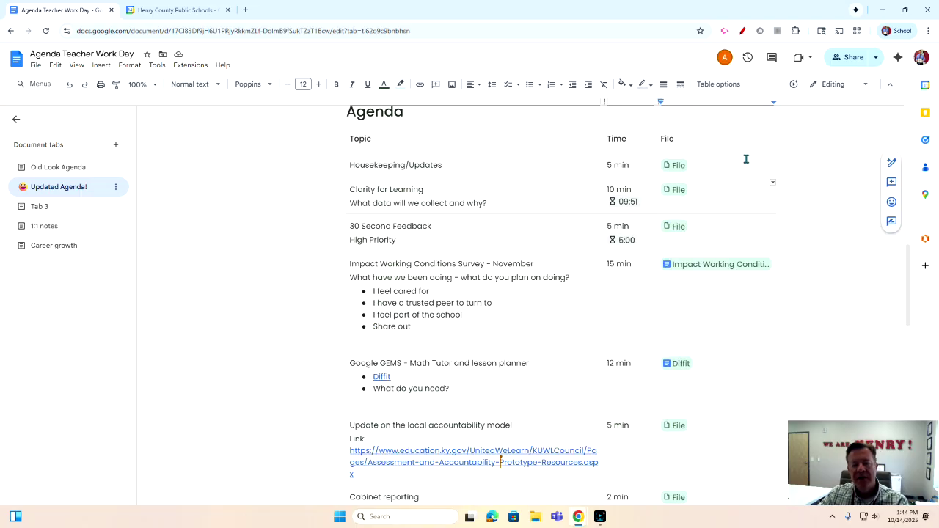
{"action": "left_click", "coordinate": [678, 166]}
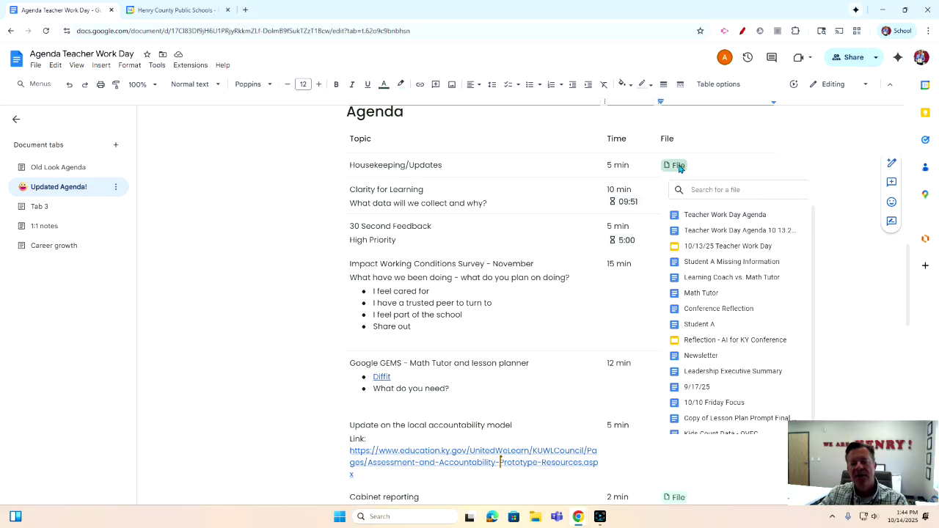
{"action": "left_click", "coordinate": [694, 151]}
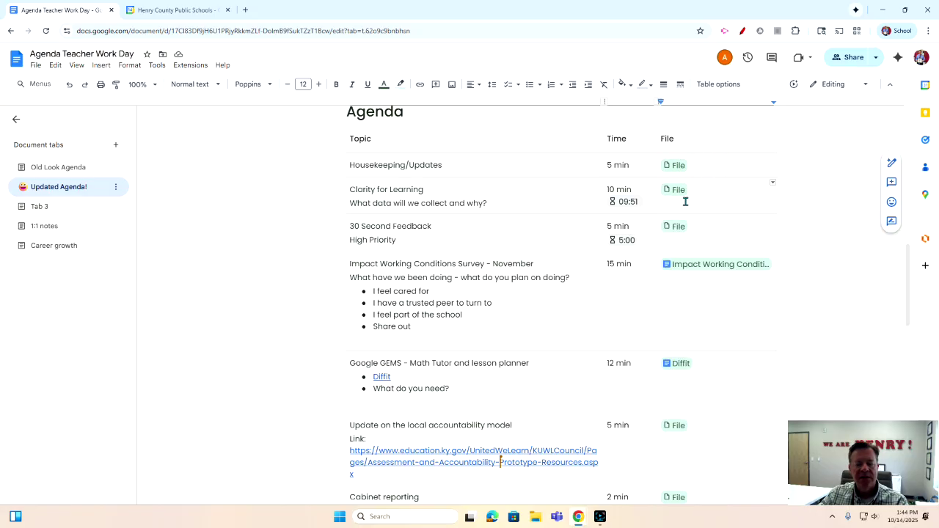
{"action": "mouse_move", "coordinate": [685, 270]}
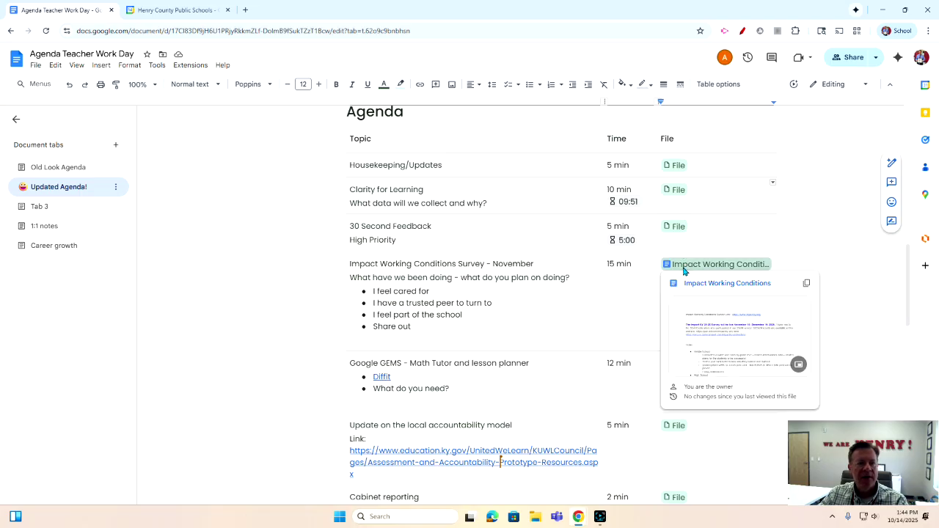
{"action": "left_click", "coordinate": [675, 228]}
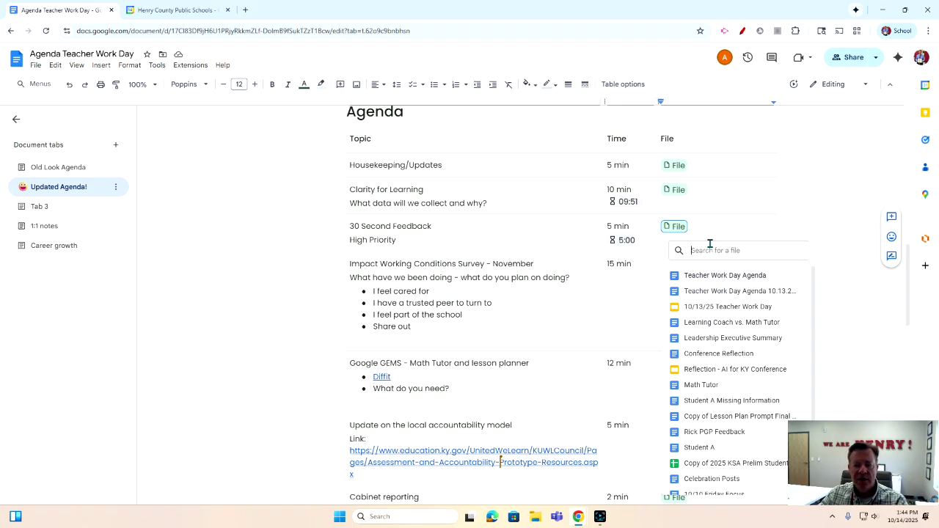
{"action": "left_click", "coordinate": [727, 217]}
{"action": "mouse_move", "coordinate": [713, 266]}
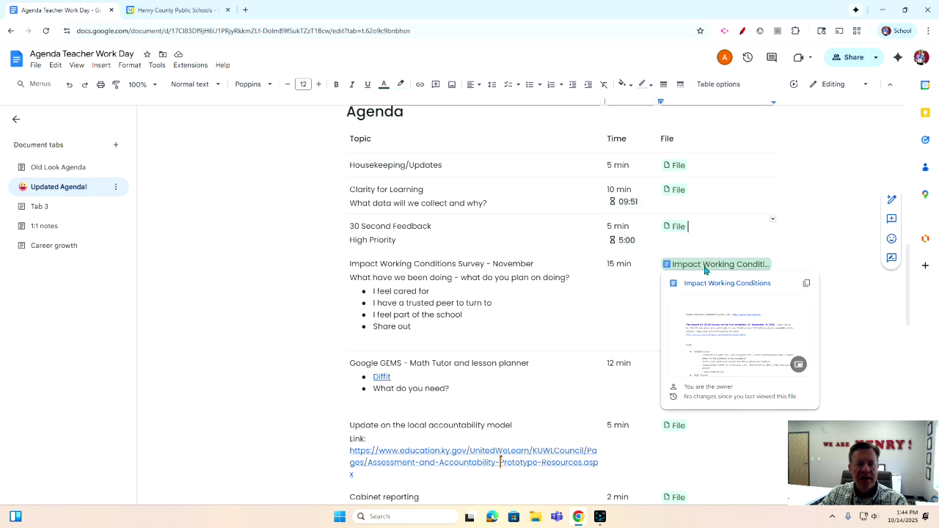
Examine the remaining Agenda topics and the Task tracker under Next steps, including its assignees, titles, dates and statuses
{"action": "scroll", "coordinate": [797, 254], "scroll_direction": "down", "scroll_amount": 2}
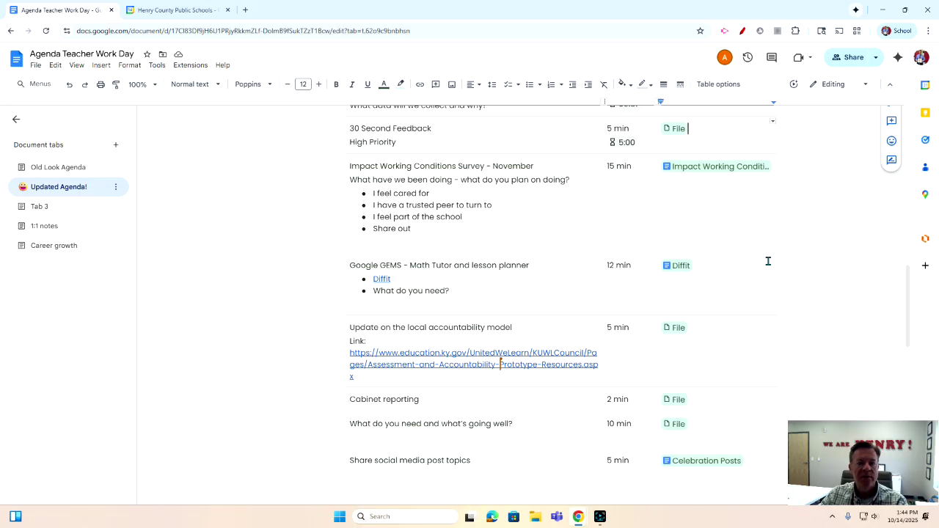
{"action": "scroll", "coordinate": [430, 235], "scroll_direction": "down", "scroll_amount": 1}
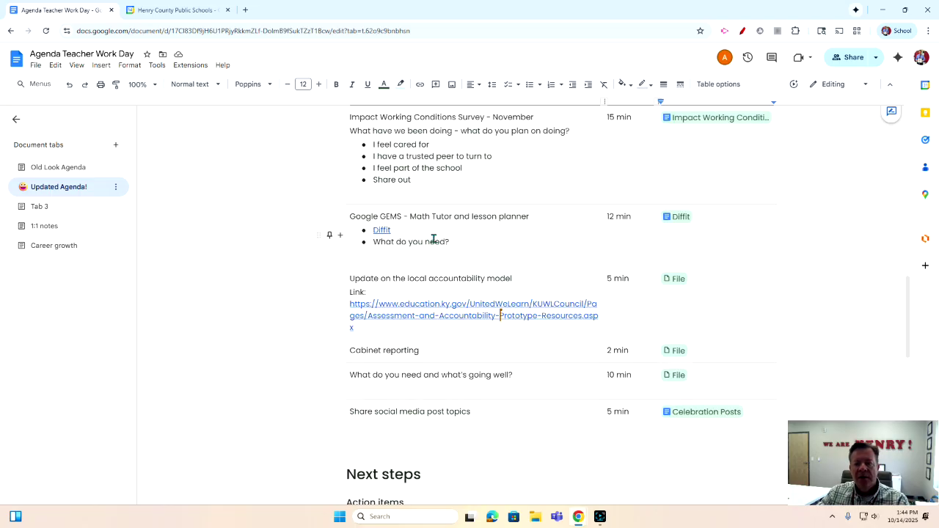
{"action": "scroll", "coordinate": [432, 240], "scroll_direction": "down", "scroll_amount": 2}
{"action": "scroll", "coordinate": [450, 280], "scroll_direction": "down", "scroll_amount": 2}
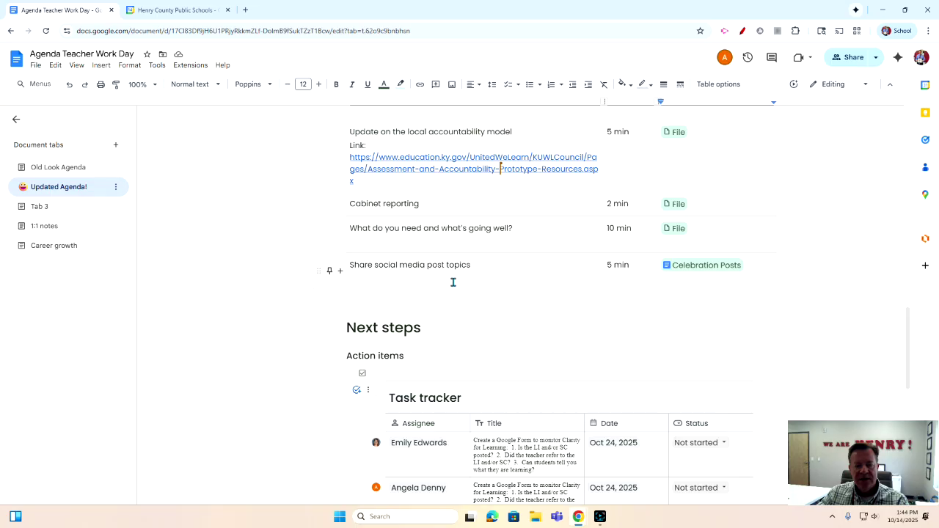
{"action": "scroll", "coordinate": [439, 302], "scroll_direction": "up", "scroll_amount": 1}
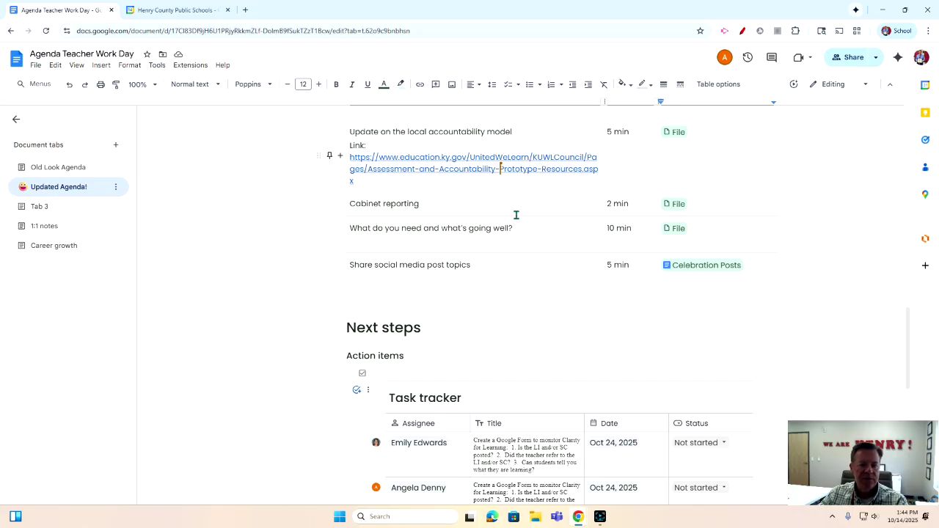
{"action": "scroll", "coordinate": [511, 233], "scroll_direction": "down", "scroll_amount": 3}
{"action": "scroll", "coordinate": [514, 237], "scroll_direction": "down", "scroll_amount": 2}
{"action": "scroll", "coordinate": [509, 235], "scroll_direction": "up", "scroll_amount": 1}
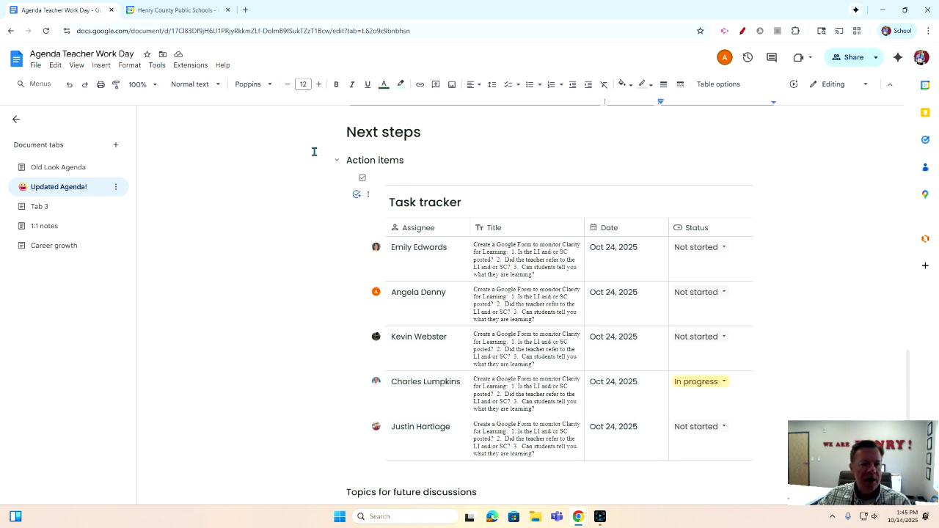
View the available building blocks, including Task tracker, and close the list without inserting one
{"action": "left_click", "coordinate": [104, 68]}
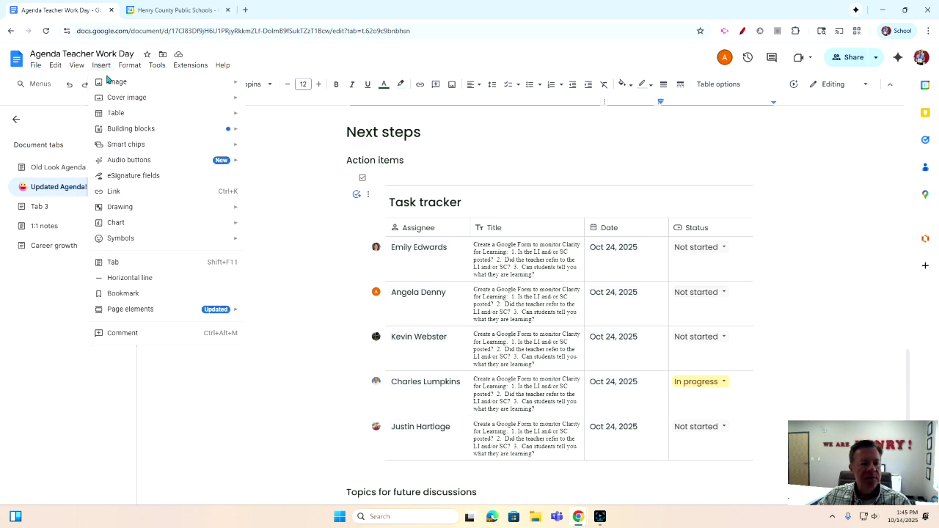
{"action": "mouse_move", "coordinate": [123, 132]}
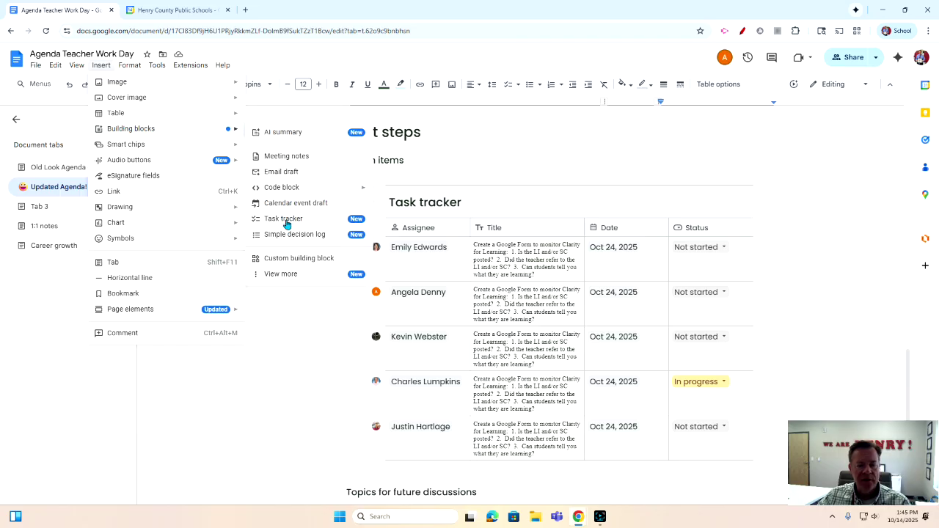
{"action": "left_click", "coordinate": [591, 145]}
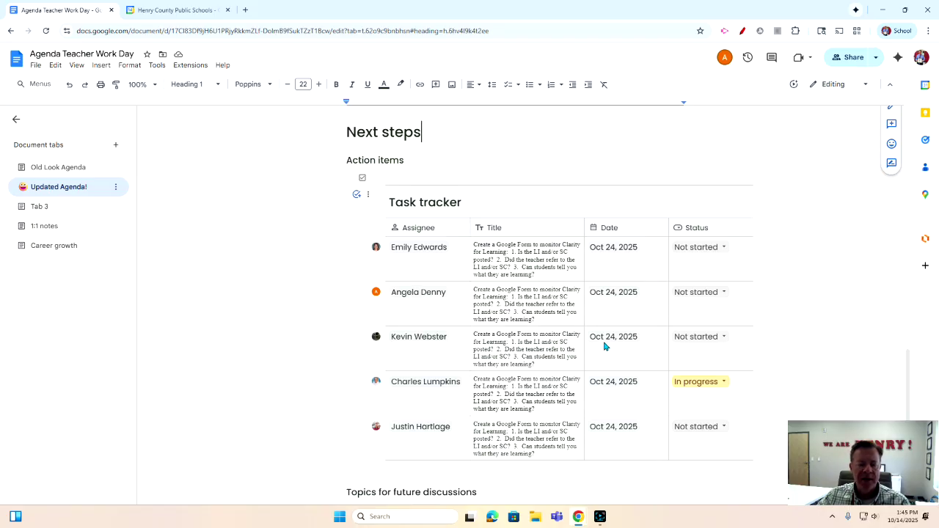
View the first assignee's contact card and check the dates and statuses in the Task tracker rows
{"action": "mouse_move", "coordinate": [420, 255]}
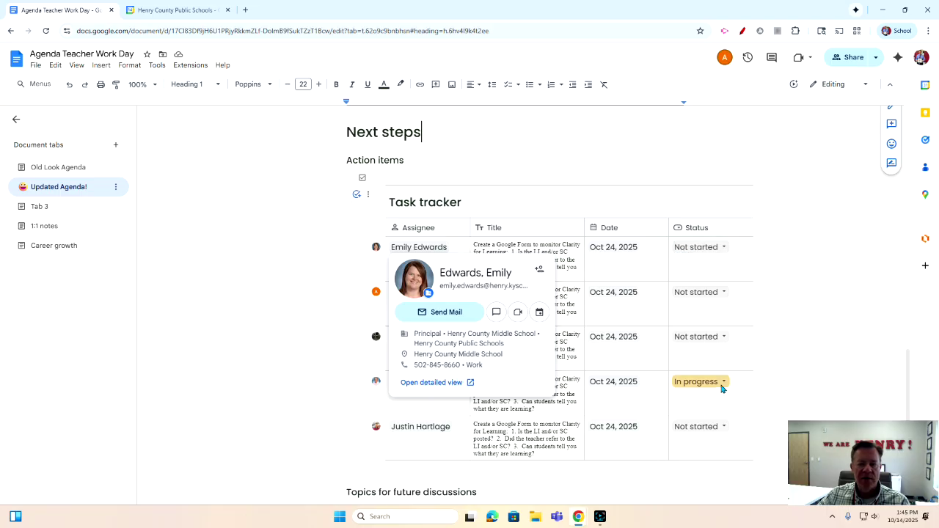
{"action": "left_click", "coordinate": [744, 240]}
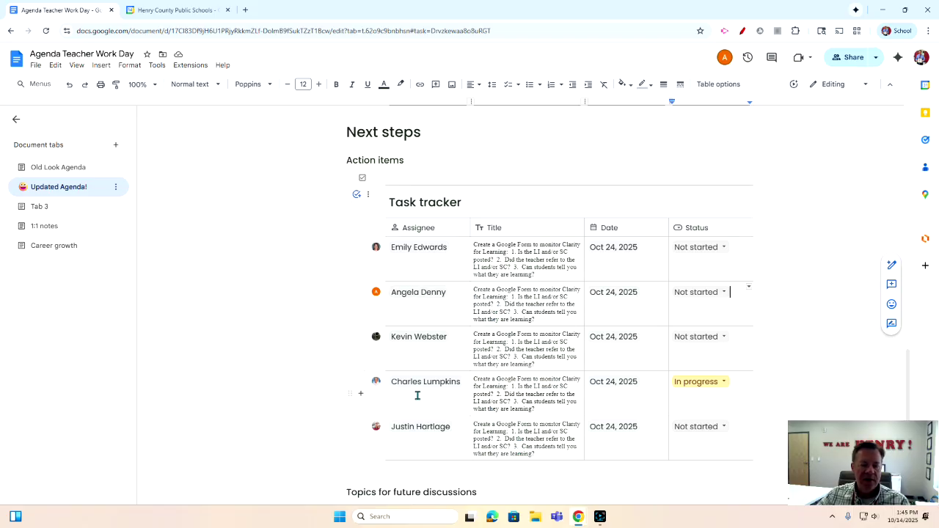
{"action": "mouse_move", "coordinate": [604, 298]}
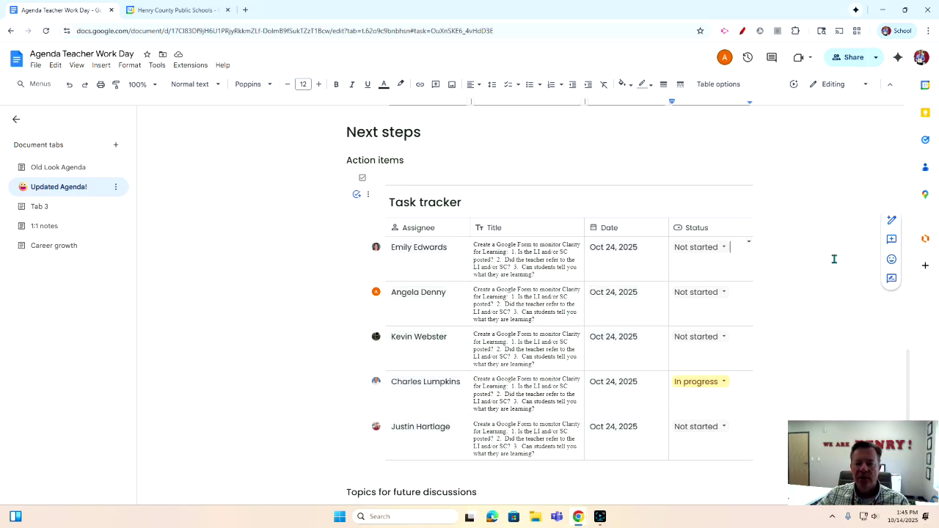
Add a row at the end of the Task tracker and search the people list to set its assignee
{"action": "scroll", "coordinate": [803, 325], "scroll_direction": "down", "scroll_amount": 1}
{"action": "scroll", "coordinate": [803, 325], "scroll_direction": "down", "scroll_amount": 1}
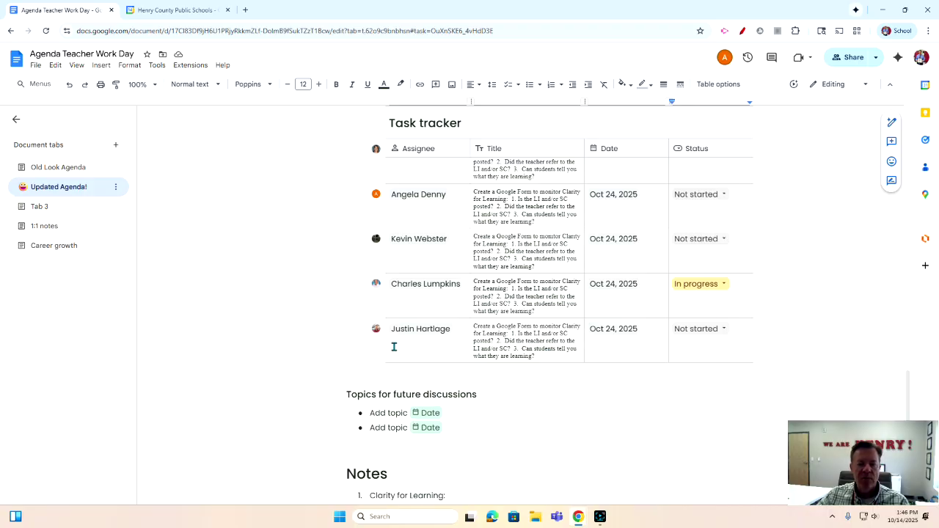
{"action": "left_click", "coordinate": [359, 341]}
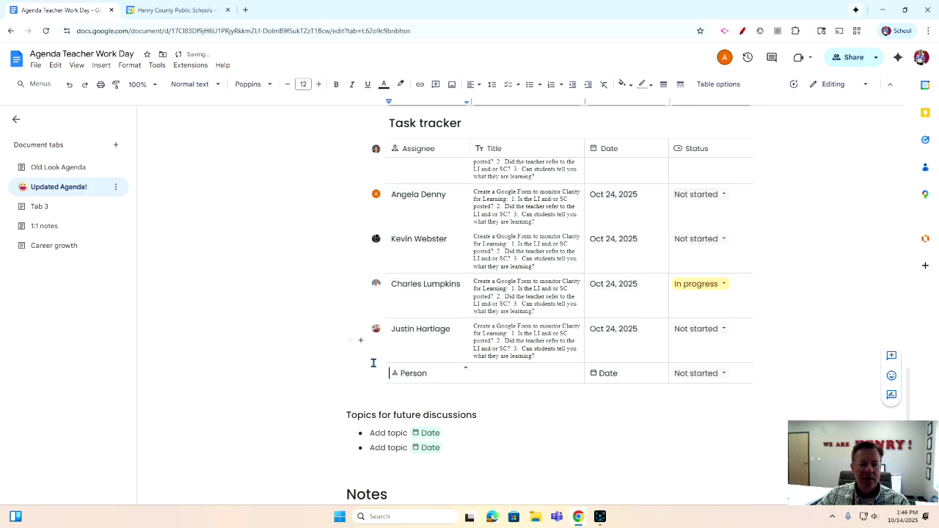
{"action": "left_click", "coordinate": [421, 378]}
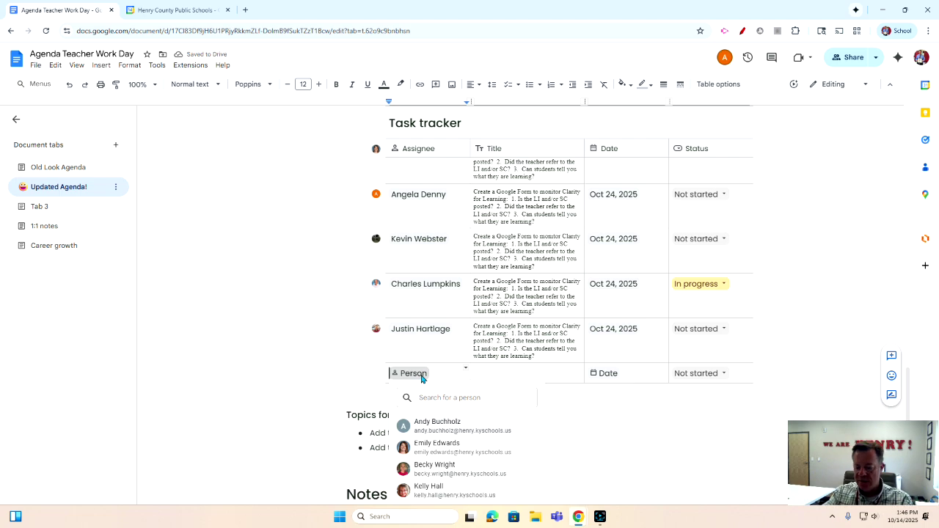
{"action": "type", "text": "jo"}
{"action": "key", "text": "BackSpace"}
{"action": "key", "text": "BackSpace"}
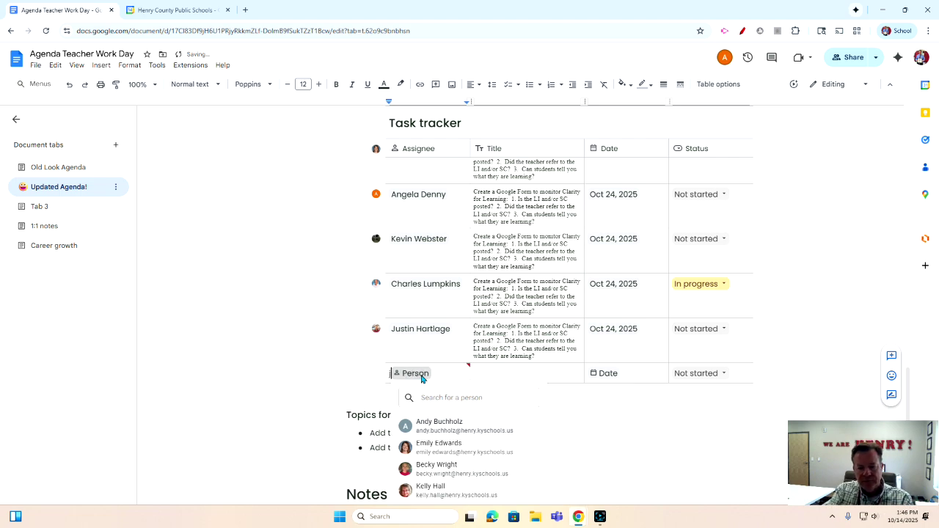
{"action": "left_click", "coordinate": [425, 374]}
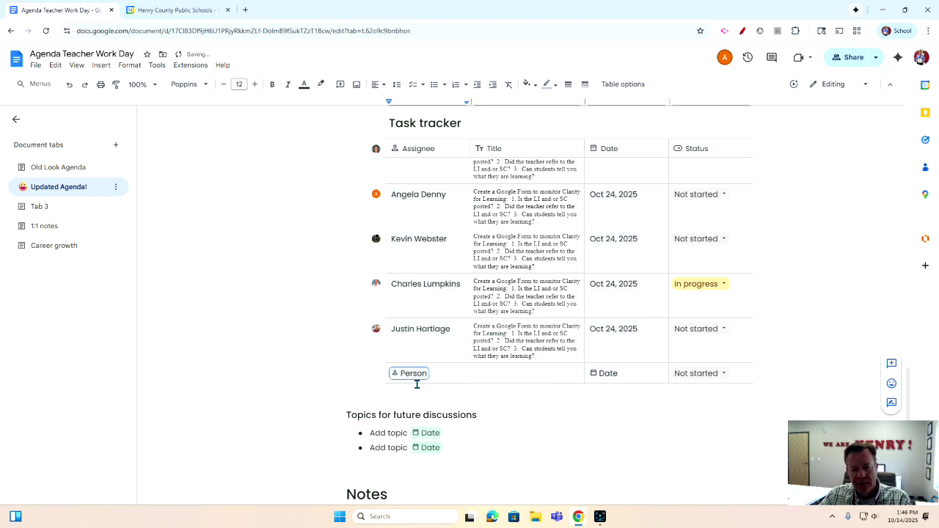
{"action": "left_click", "coordinate": [415, 377]}
{"action": "type", "text": "james"}
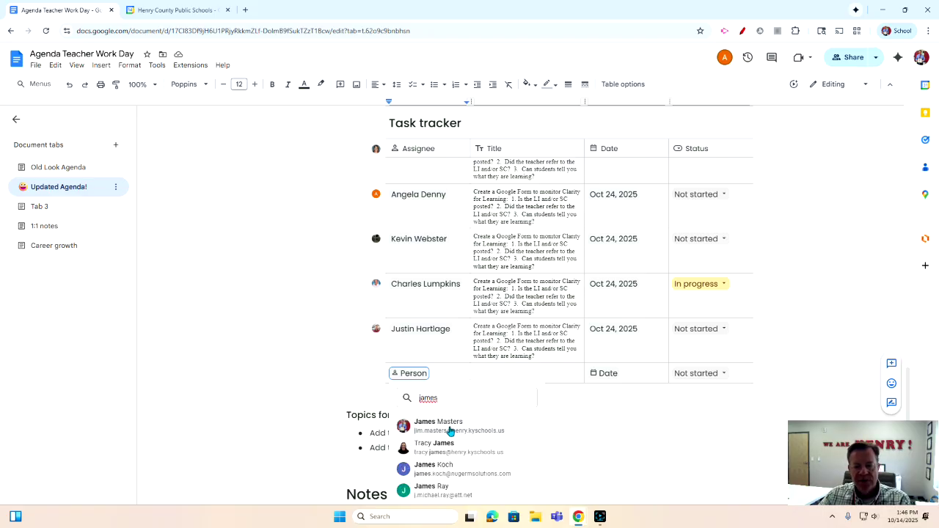
{"action": "left_click", "coordinate": [448, 428]}
Copy the Google Form task title from the row above into the new Task tracker row's Title cell
{"action": "left_click_drag", "start_coordinate": [474, 327], "coordinate": [551, 353]}
{"action": "right_click", "coordinate": [526, 344]}
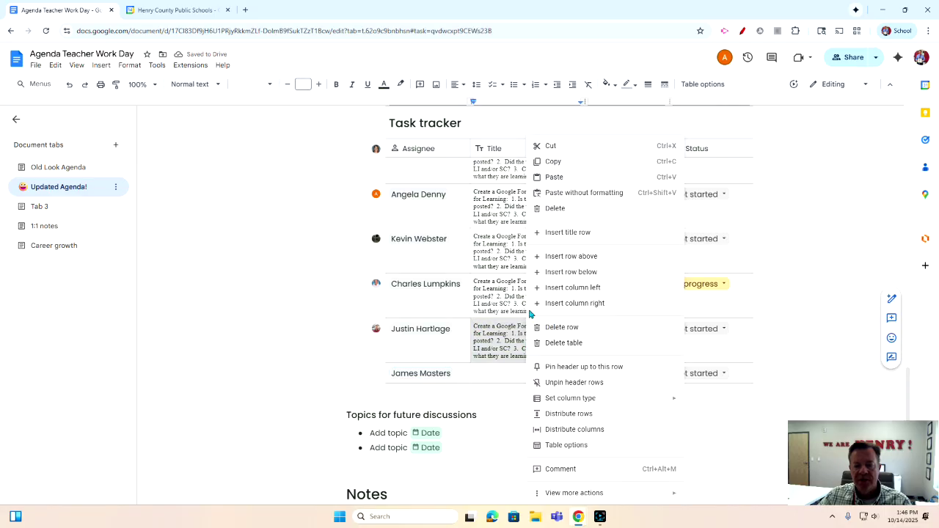
{"action": "left_click", "coordinate": [551, 172]}
{"action": "left_click", "coordinate": [524, 374]}
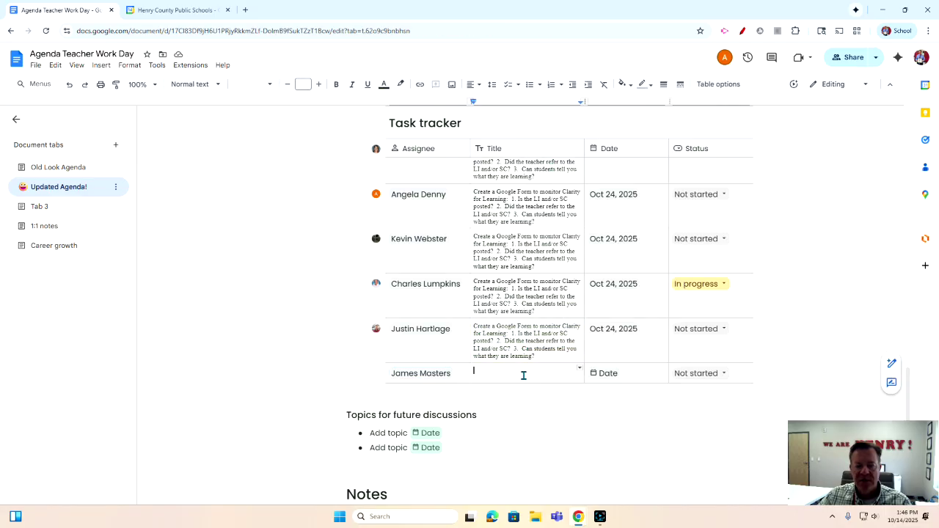
{"action": "right_click", "coordinate": [525, 372]}
{"action": "left_click", "coordinate": [550, 200]}
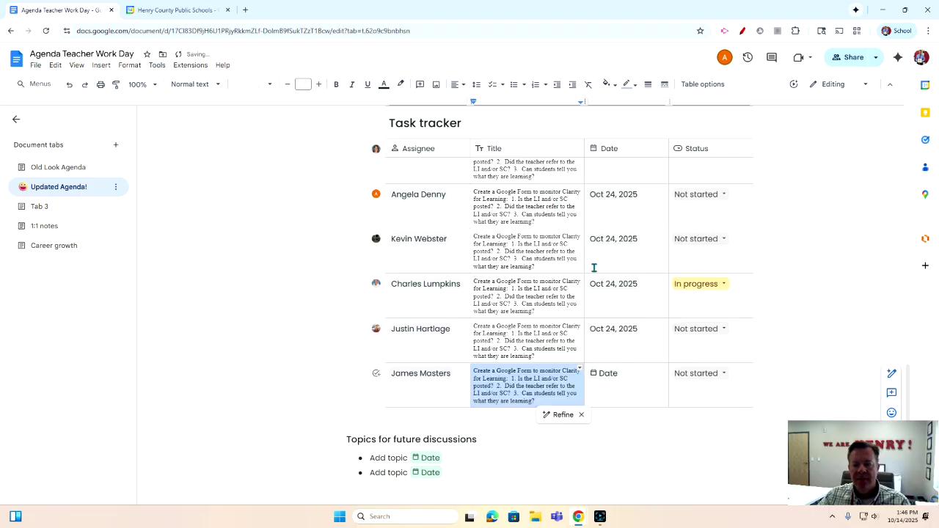
Set the new row's date to October 24, 2025 and assign the row as a task to its assignee
{"action": "left_click", "coordinate": [606, 374]}
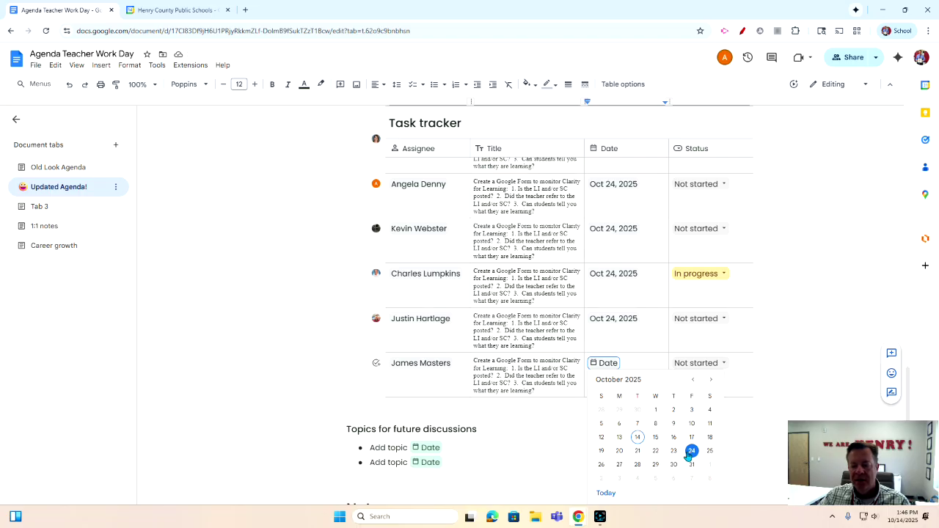
{"action": "scroll", "coordinate": [670, 366], "scroll_direction": "down", "scroll_amount": 2}
{"action": "left_click", "coordinate": [605, 267]}
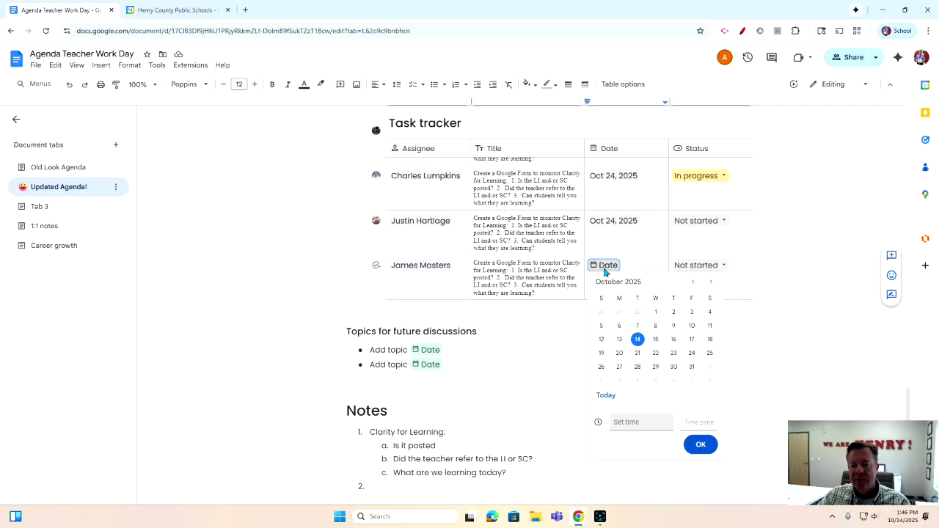
{"action": "left_click", "coordinate": [701, 444]}
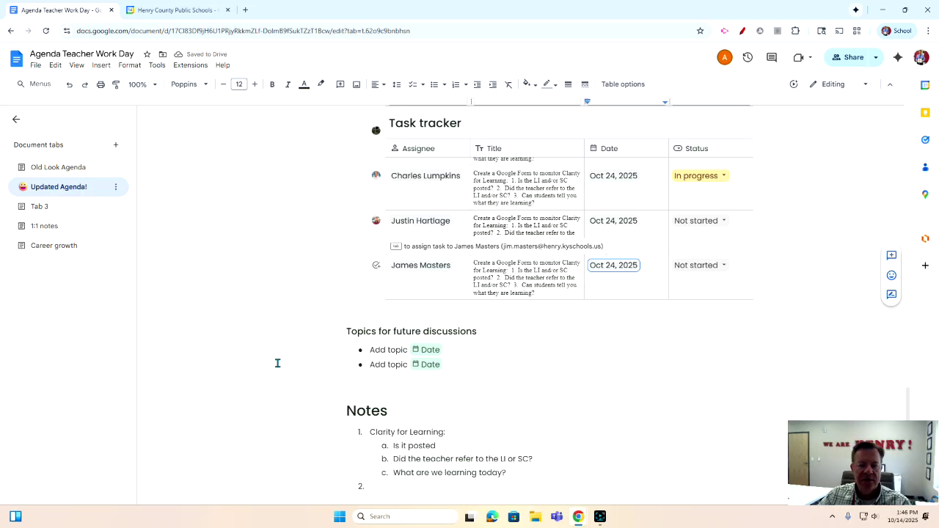
{"action": "left_click", "coordinate": [375, 266]}
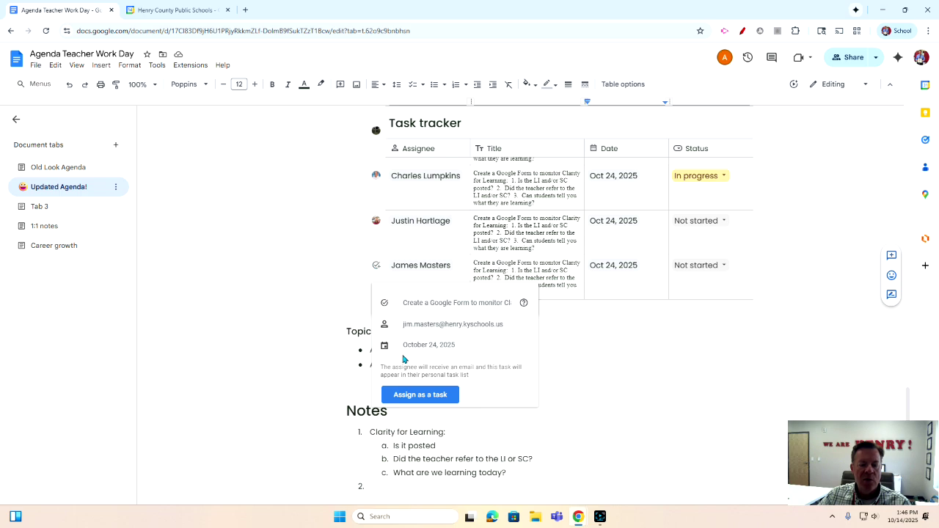
{"action": "left_click", "coordinate": [408, 395]}
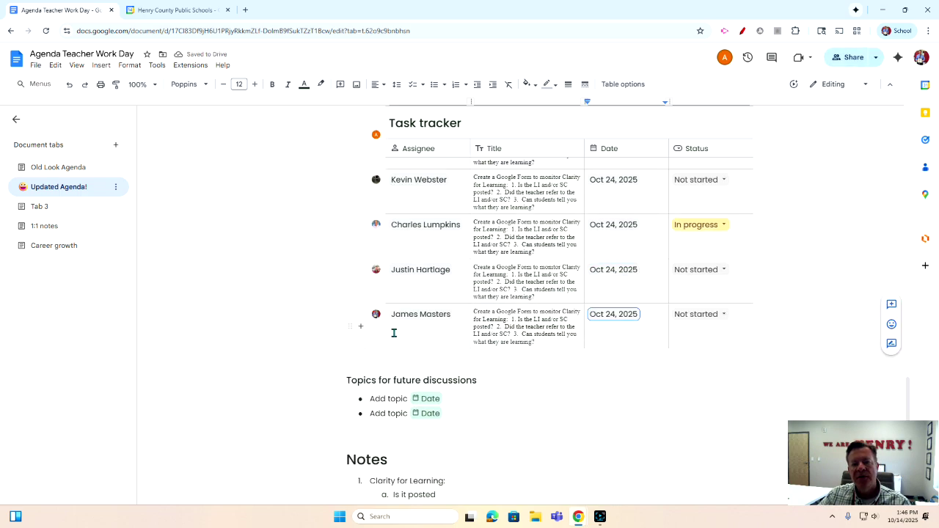
Show the My Tasks list and follow the assigned task's document link back to its Task tracker row
{"action": "mouse_move", "coordinate": [376, 320]}
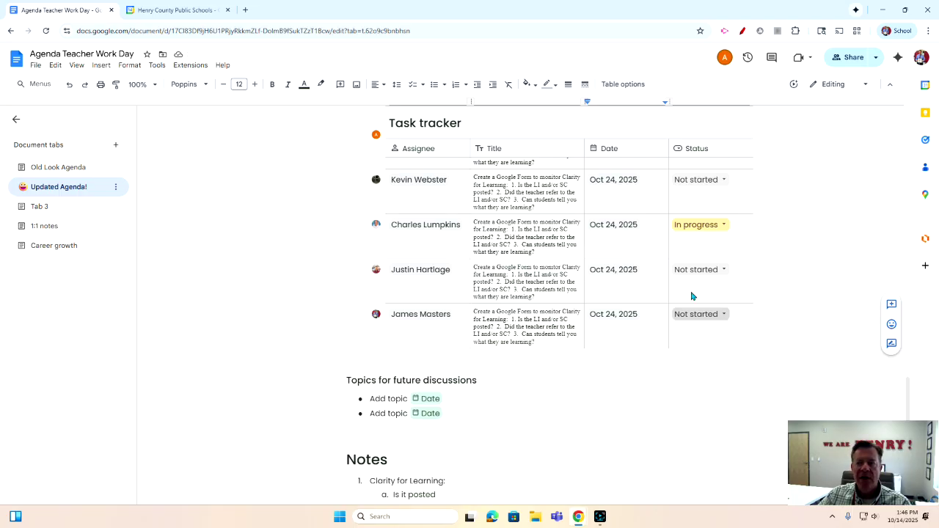
{"action": "left_click", "coordinate": [925, 140]}
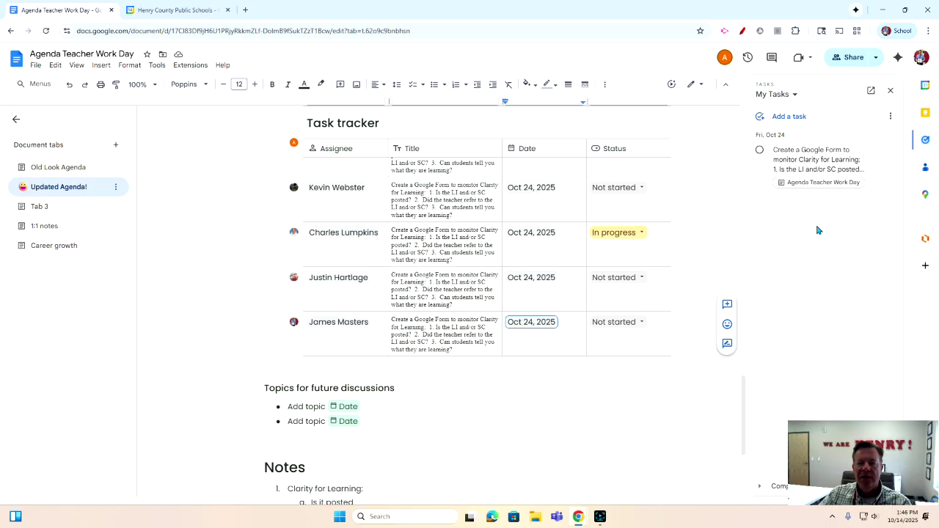
{"action": "left_click", "coordinate": [819, 184]}
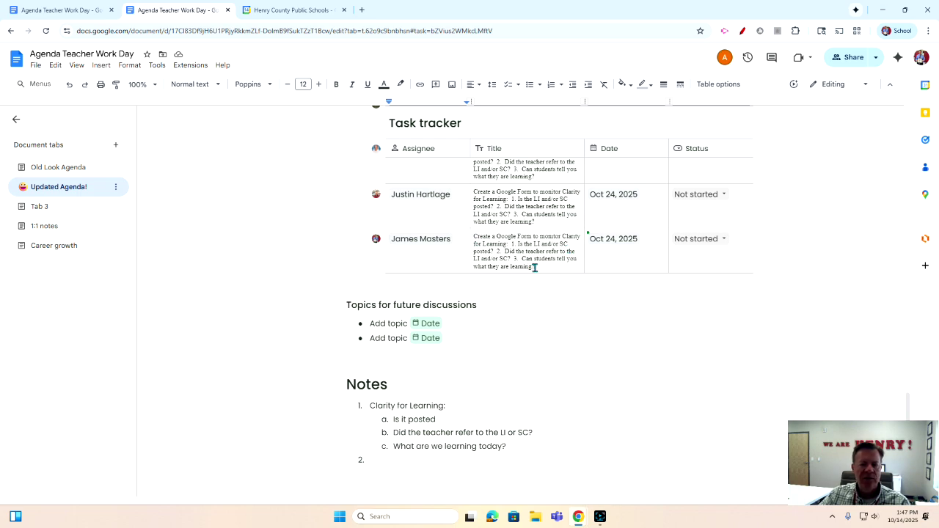
{"action": "scroll", "coordinate": [534, 269], "scroll_direction": "up", "scroll_amount": 10}
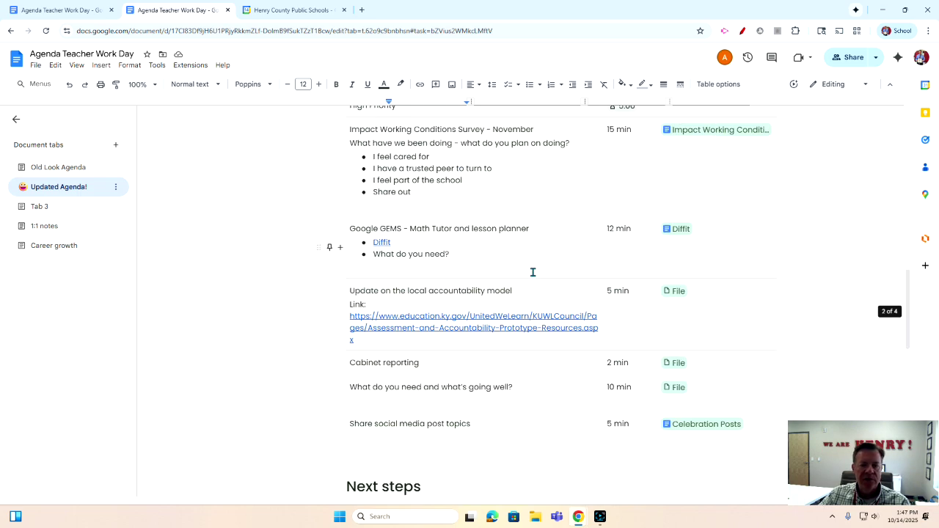
{"action": "scroll", "coordinate": [532, 271], "scroll_direction": "down", "scroll_amount": 12}
{"action": "scroll", "coordinate": [530, 268], "scroll_direction": "up", "scroll_amount": 3}
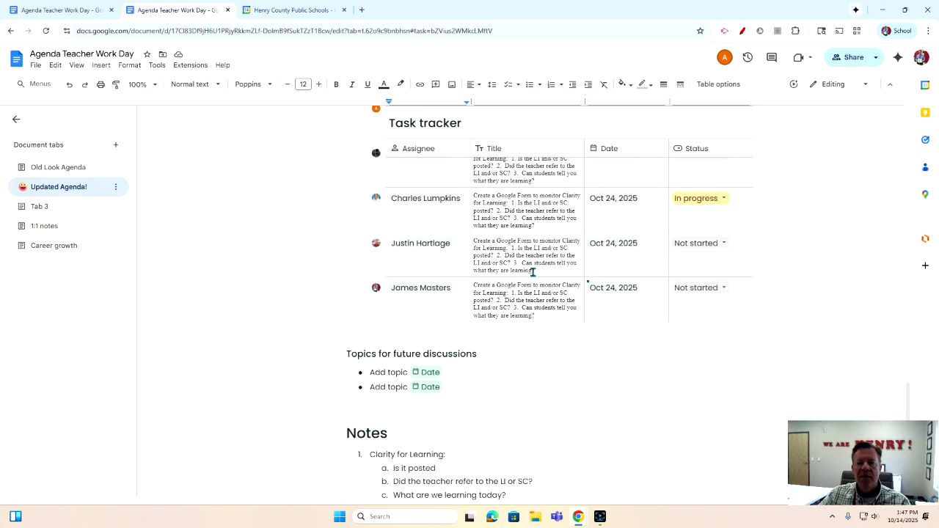
Set the last Task tracker row's status to In progress and close the duplicate document window tab
{"action": "left_click", "coordinate": [719, 288]}
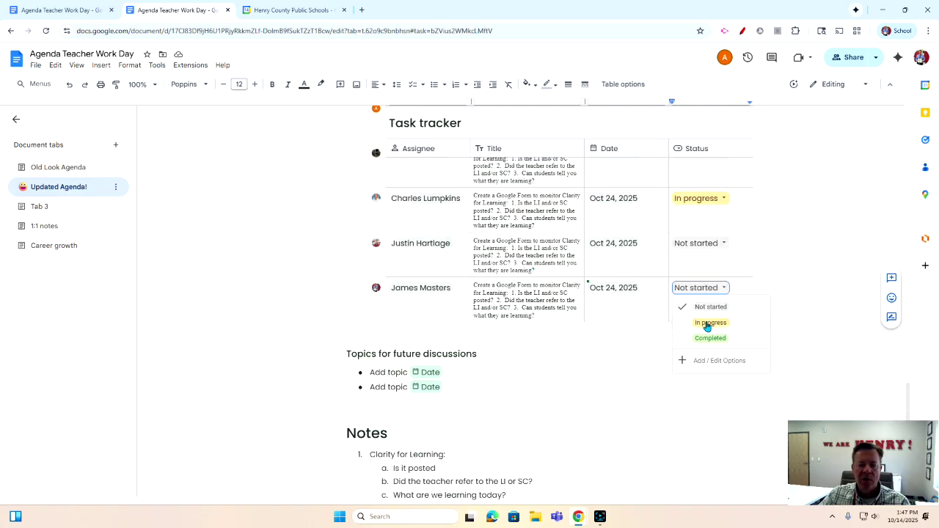
{"action": "left_click", "coordinate": [707, 323]}
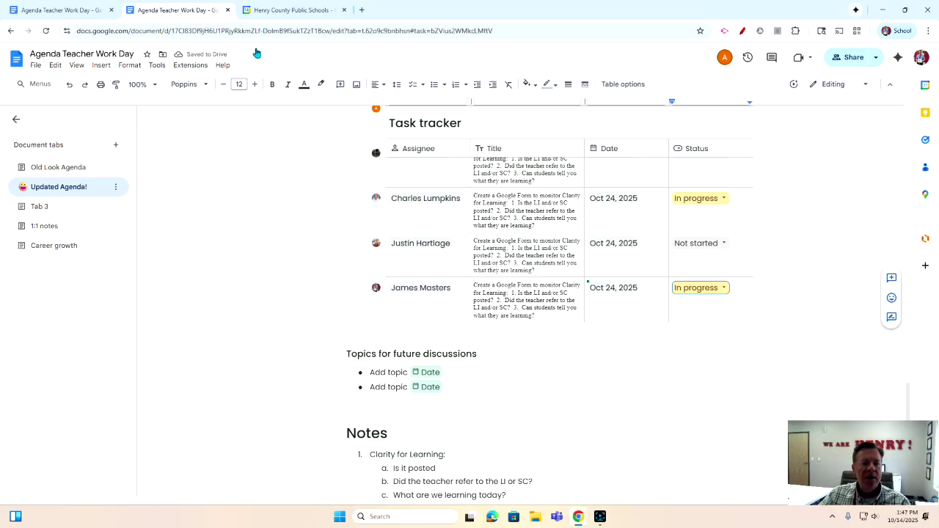
{"action": "left_click", "coordinate": [228, 12]}
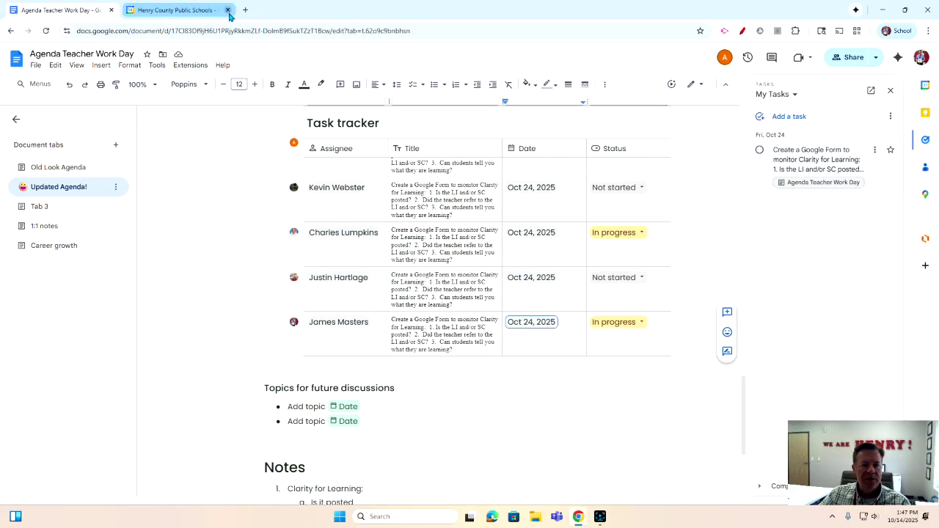
Mark the assigned task as complete in My Tasks, and close the task list after reviewing the Task tracker
{"action": "left_click", "coordinate": [760, 154]}
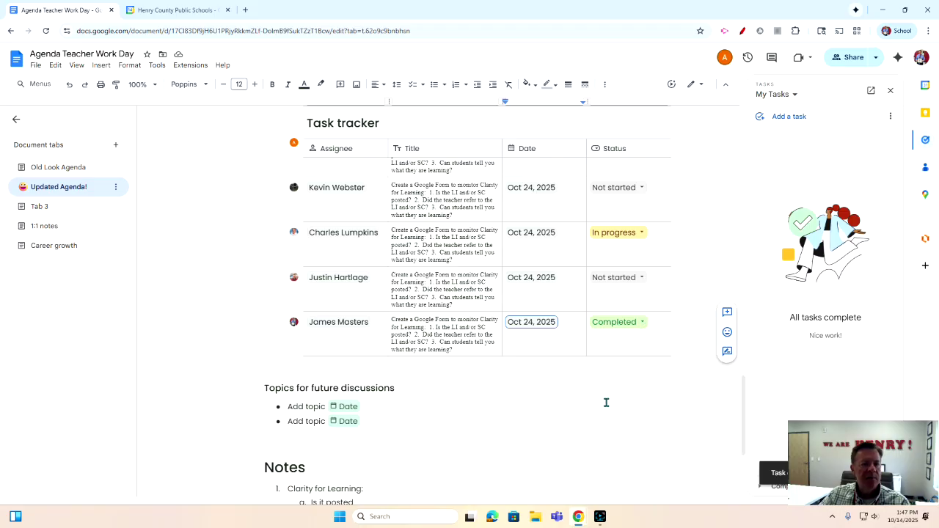
{"action": "scroll", "coordinate": [594, 398], "scroll_direction": "up", "scroll_amount": 1}
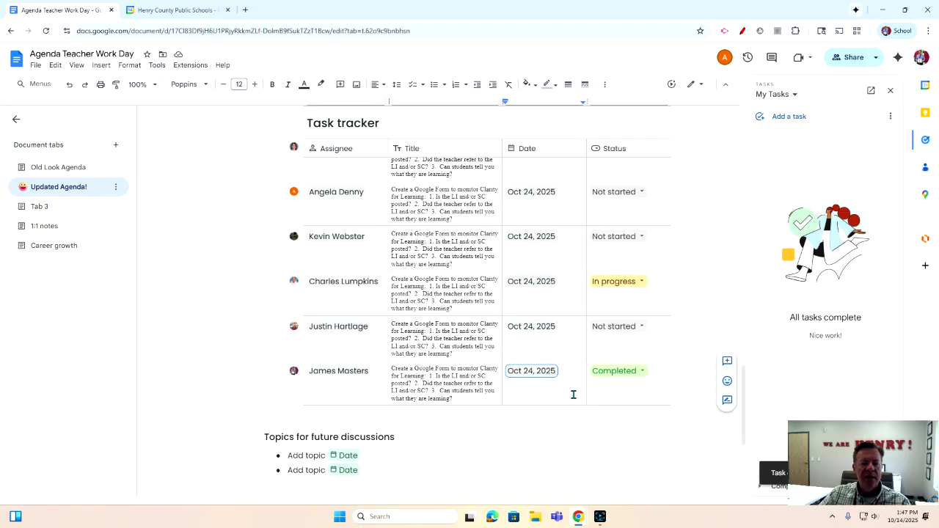
{"action": "scroll", "coordinate": [511, 374], "scroll_direction": "up", "scroll_amount": 2}
{"action": "scroll", "coordinate": [507, 373], "scroll_direction": "down", "scroll_amount": 1}
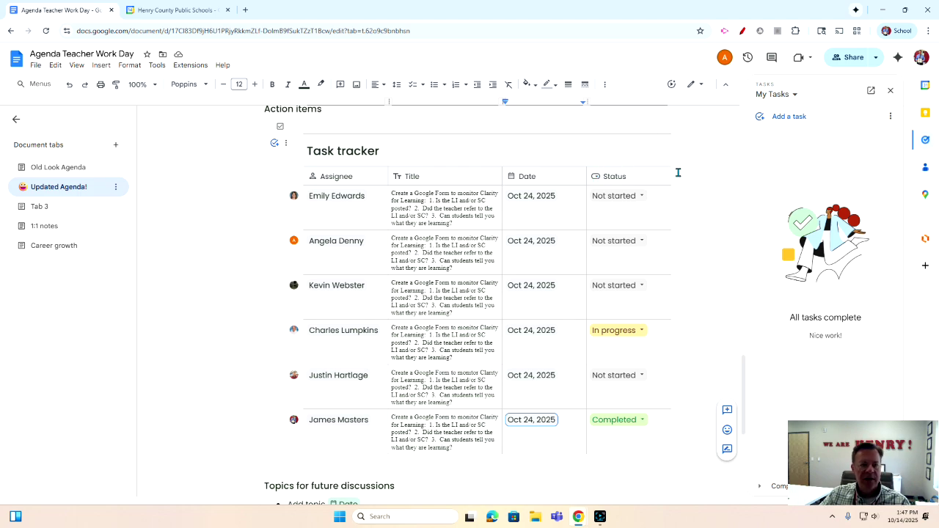
{"action": "scroll", "coordinate": [681, 281], "scroll_direction": "down", "scroll_amount": 3}
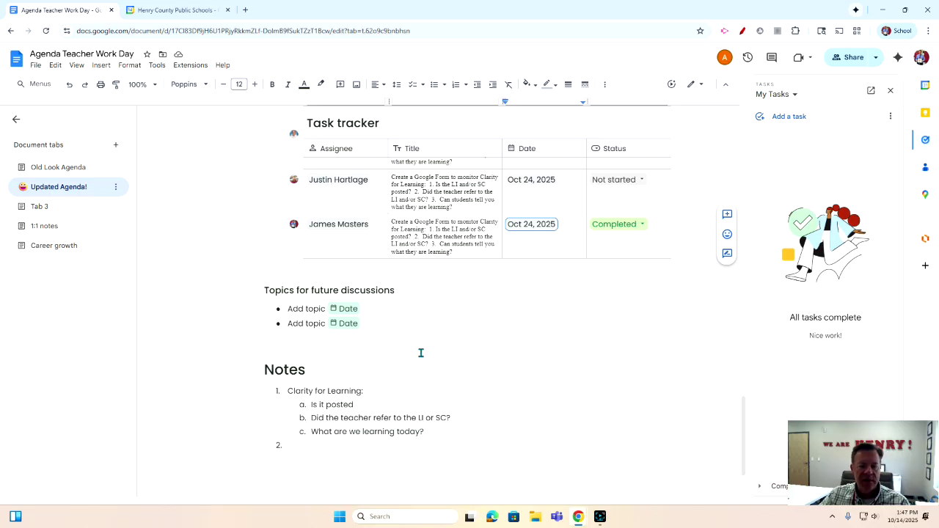
{"action": "scroll", "coordinate": [421, 353], "scroll_direction": "up", "scroll_amount": 4}
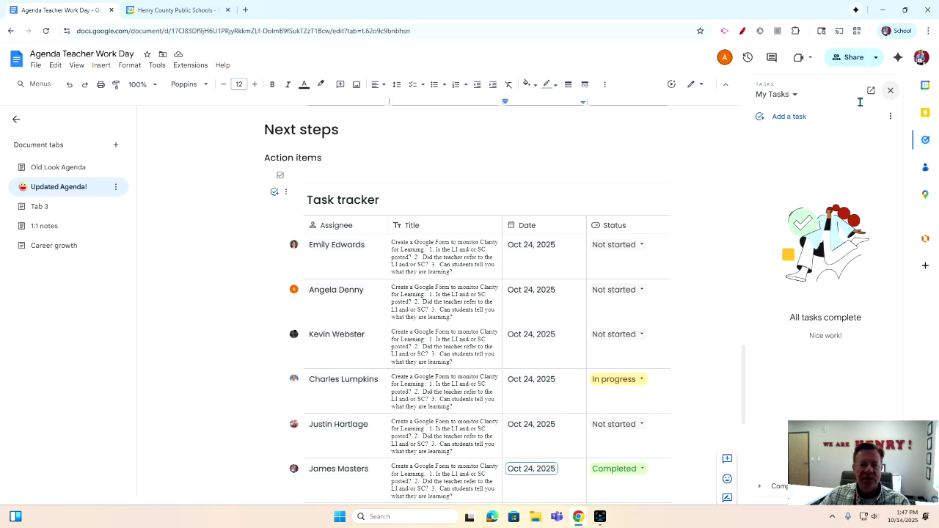
{"action": "left_click", "coordinate": [890, 90]}
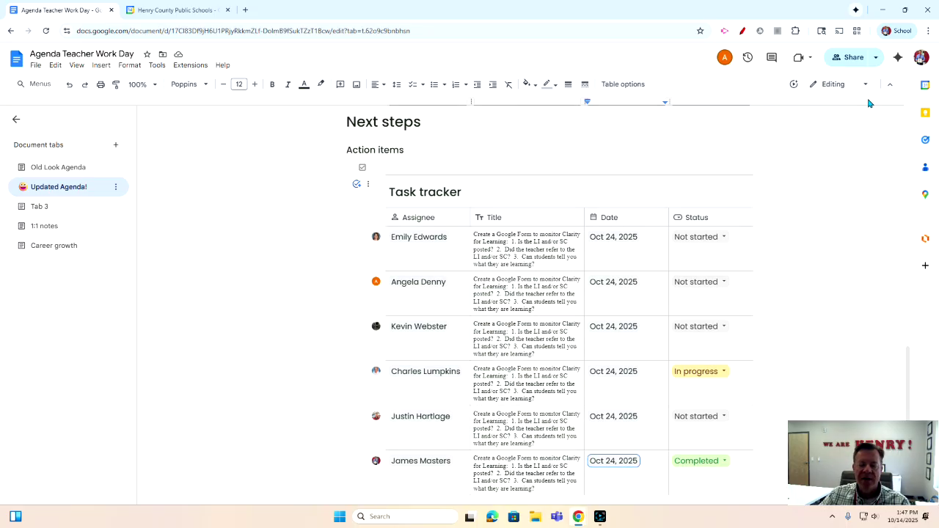
Copy the full agenda prompt under "Prompt I pasted in" from Tab 3, through the task assignments and notes line
{"action": "left_click", "coordinate": [41, 213]}
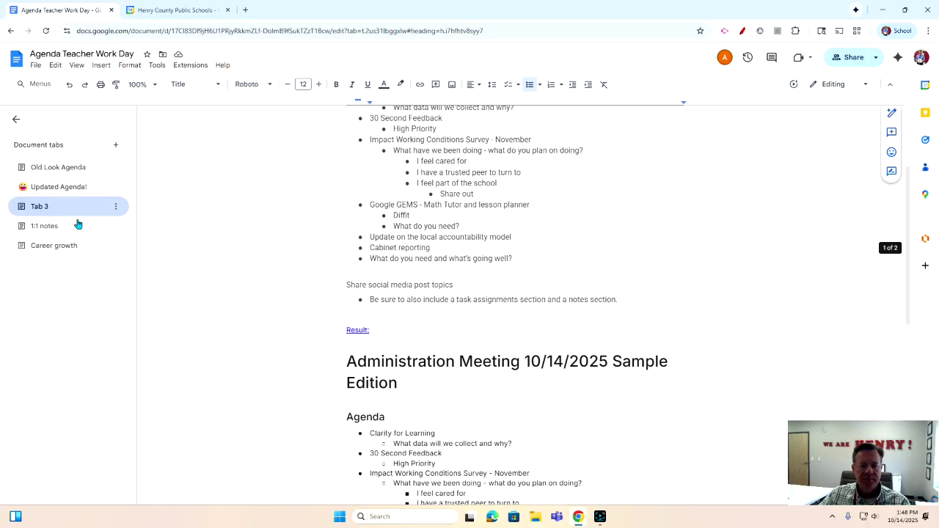
{"action": "scroll", "coordinate": [321, 265], "scroll_direction": "up", "scroll_amount": 2}
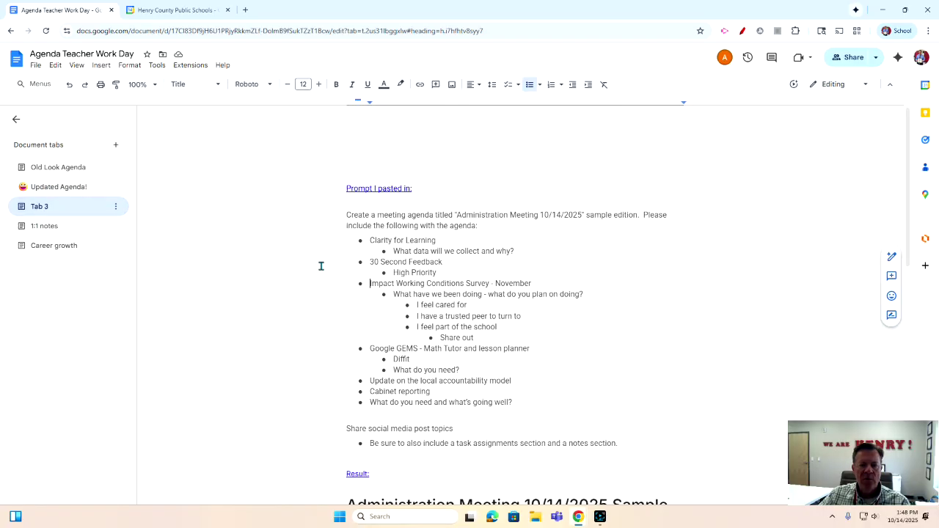
{"action": "left_click", "coordinate": [340, 215]}
{"action": "left_click_drag", "start_coordinate": [349, 218], "coordinate": [624, 442]}
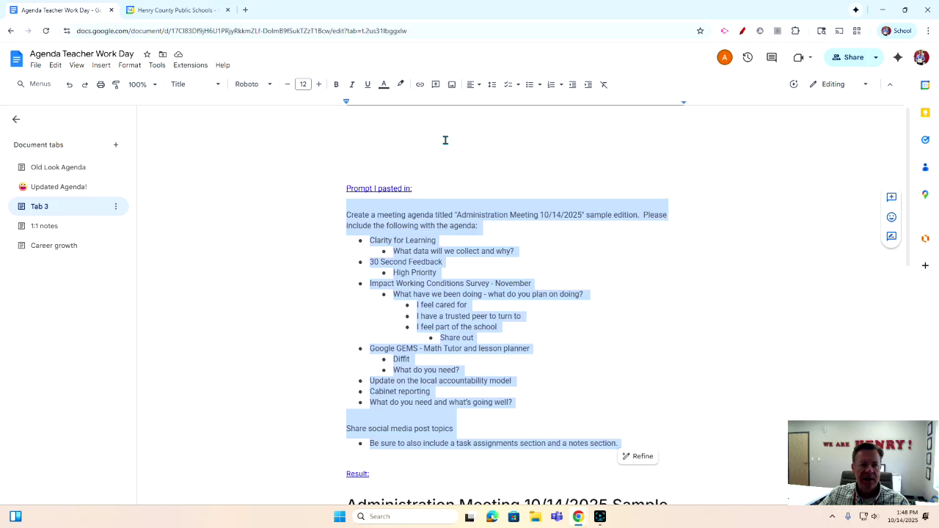
{"action": "right_click", "coordinate": [411, 220]}
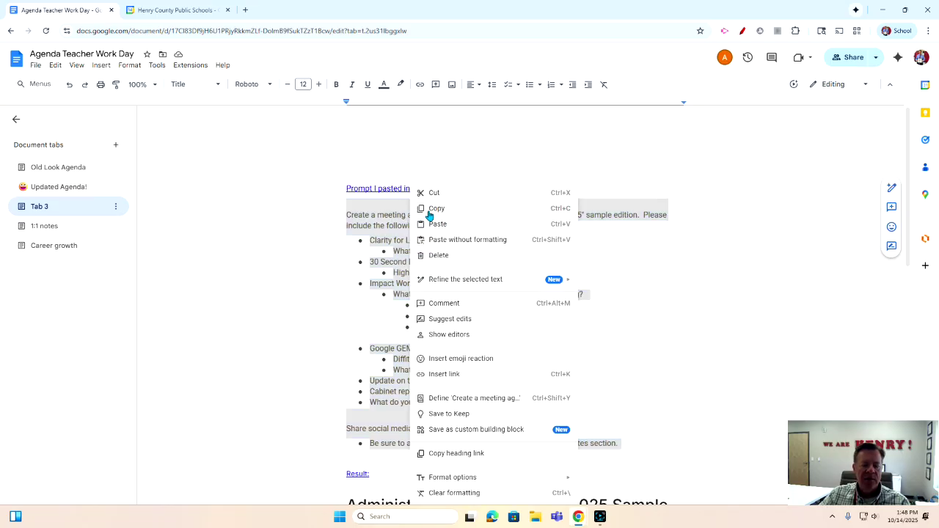
{"action": "left_click", "coordinate": [429, 209]}
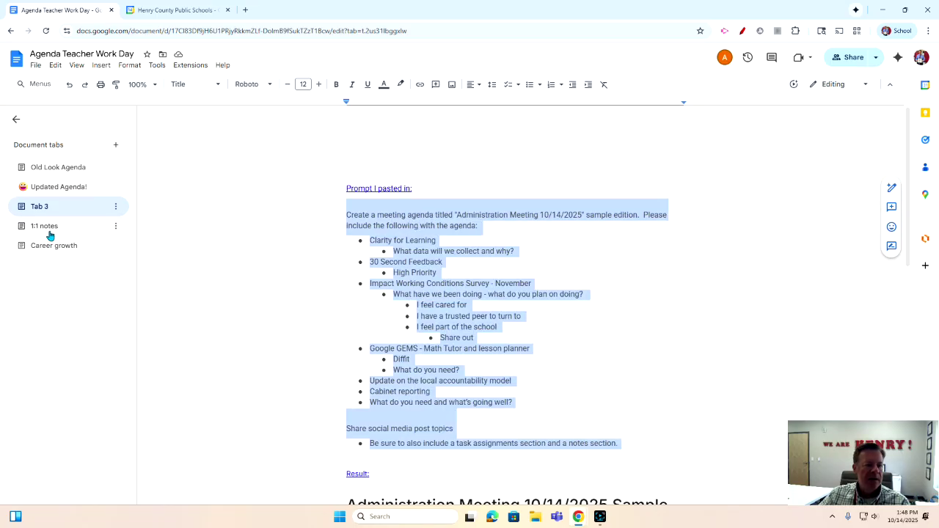
Add a new blank document tab after Career growth and review its tab options without changing any
{"action": "left_click", "coordinate": [115, 145]}
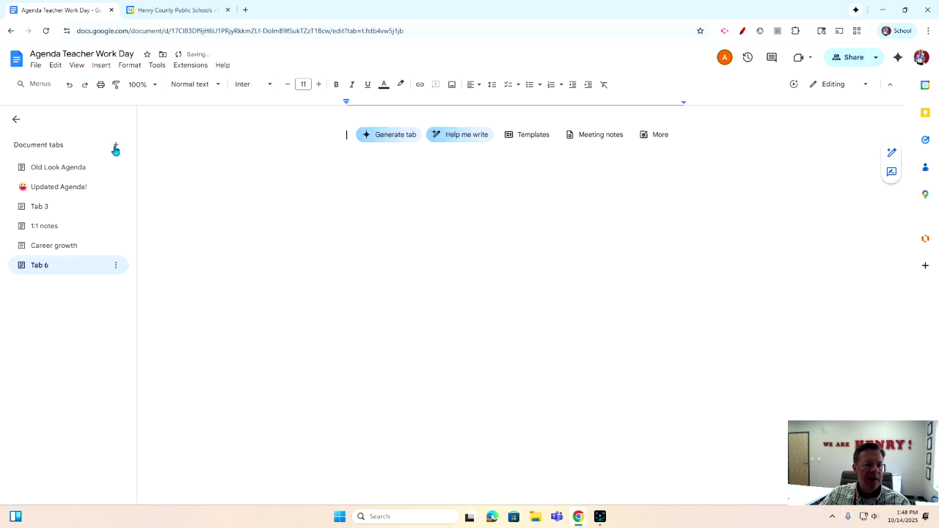
{"action": "left_click", "coordinate": [116, 266]}
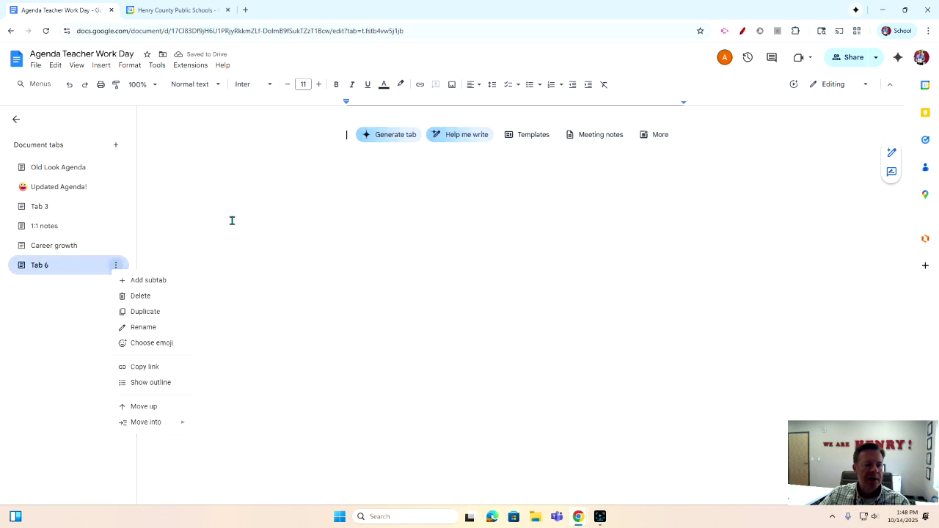
{"action": "left_click", "coordinate": [262, 173]}
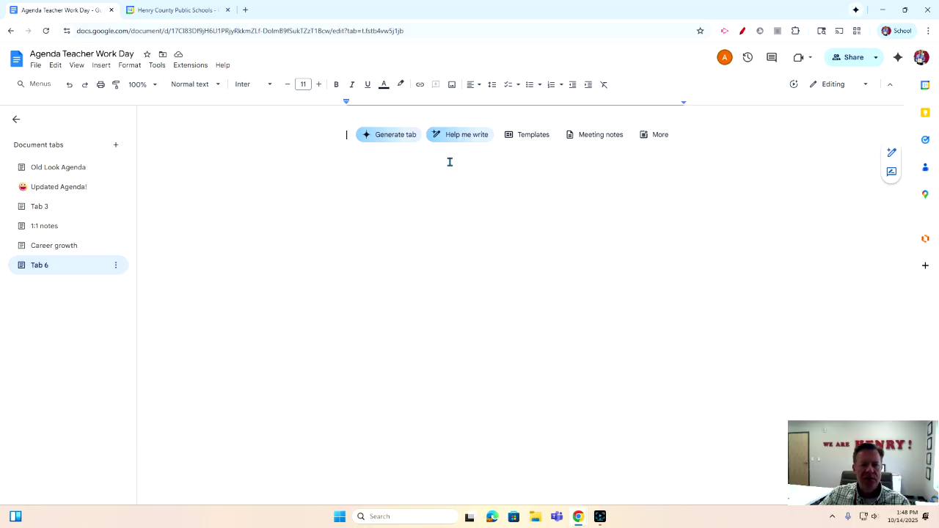
Generate a sample agenda titled "Administration Meeting 10/14/2025" in the new tab from the agenda prompt using Help me create
{"action": "left_click", "coordinate": [523, 138]}
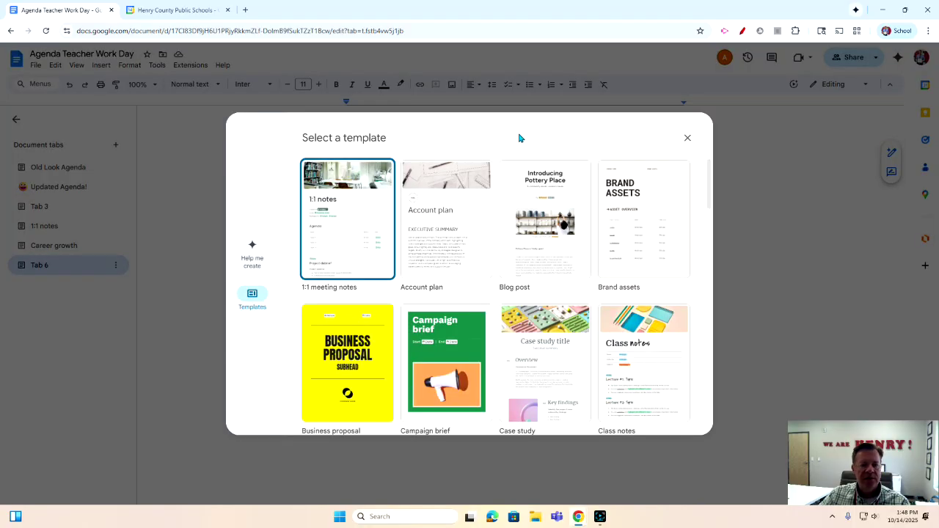
{"action": "left_click", "coordinate": [253, 250]}
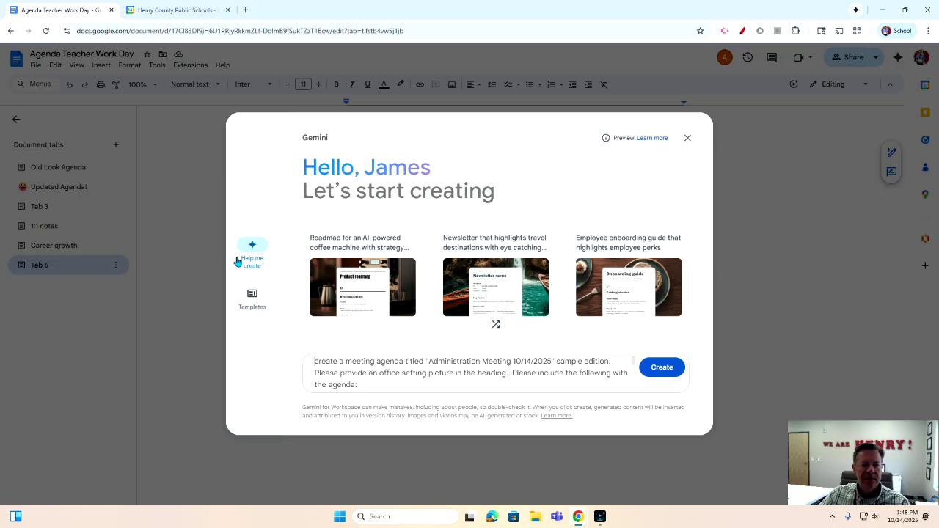
{"action": "scroll", "coordinate": [390, 378], "scroll_direction": "down", "scroll_amount": 8}
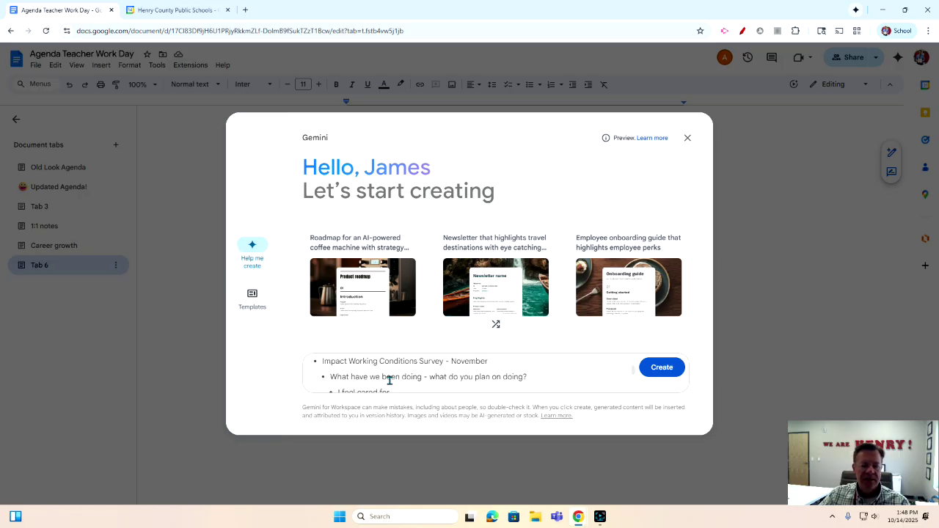
{"action": "left_click", "coordinate": [660, 367]}
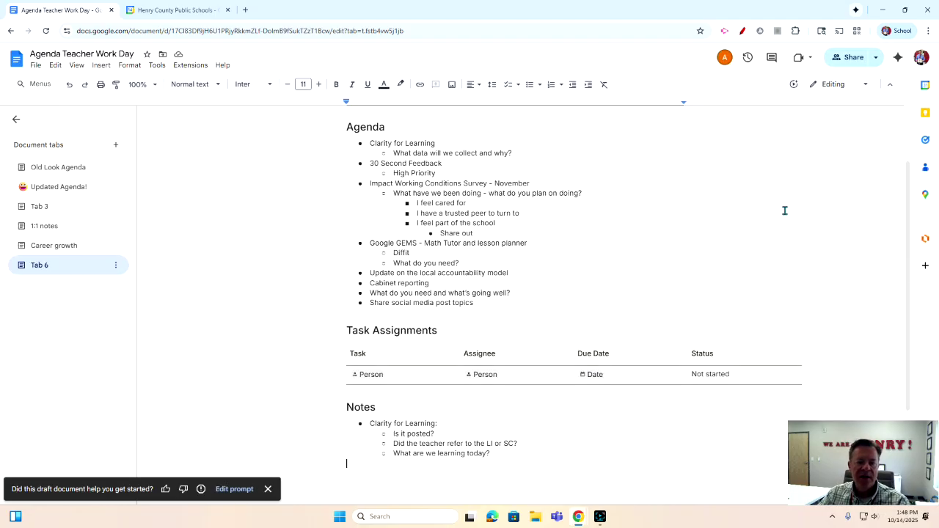
Review the generated agenda in Tab 6, including its Agenda, Task Assignments and Notes sections, against the Old Look Agenda tab
{"action": "scroll", "coordinate": [790, 220], "scroll_direction": "up", "scroll_amount": 2}
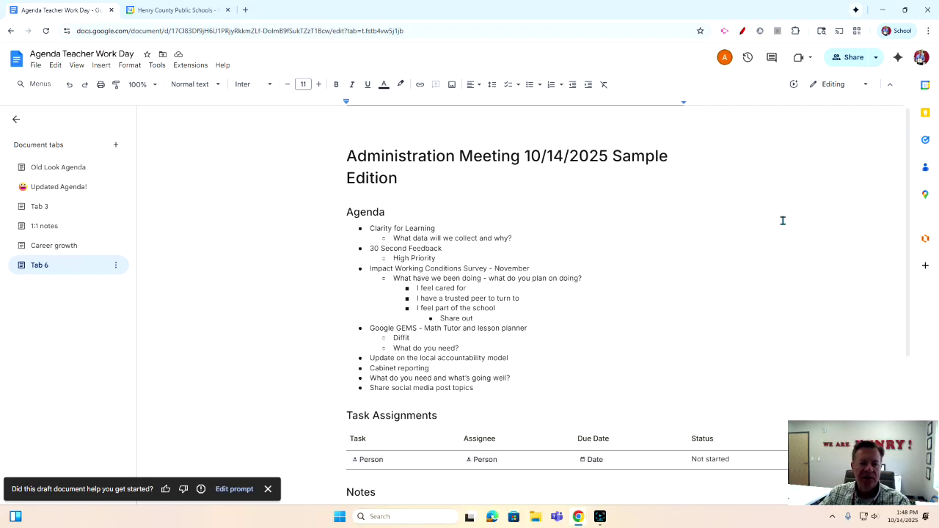
{"action": "scroll", "coordinate": [704, 247], "scroll_direction": "down", "scroll_amount": 2}
{"action": "scroll", "coordinate": [683, 249], "scroll_direction": "up", "scroll_amount": 2}
{"action": "left_click", "coordinate": [58, 169]}
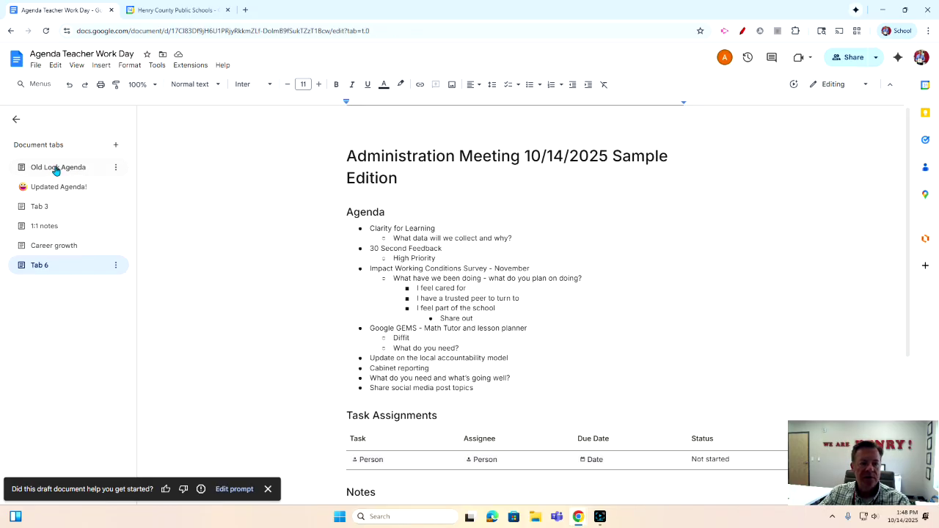
{"action": "left_click", "coordinate": [76, 265]}
{"action": "scroll", "coordinate": [404, 248], "scroll_direction": "up", "scroll_amount": 1}
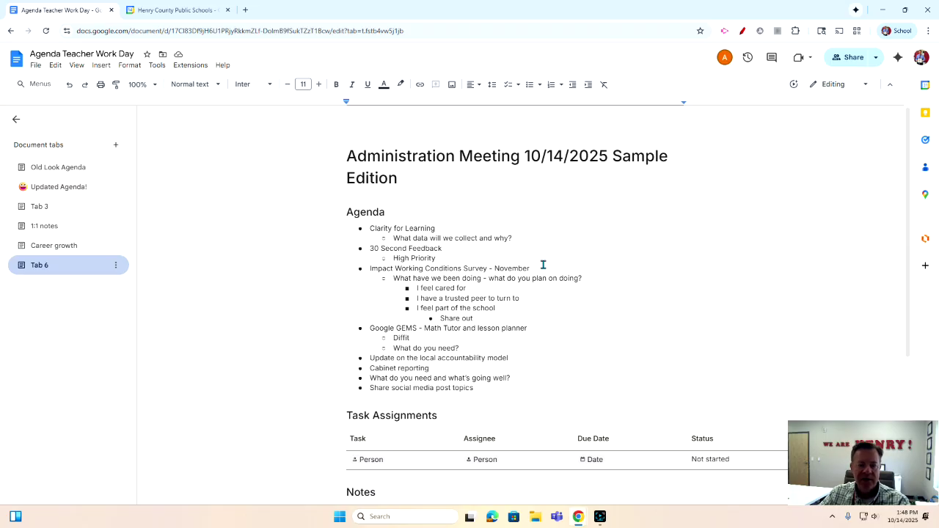
{"action": "scroll", "coordinate": [542, 264], "scroll_direction": "down", "scroll_amount": 2}
{"action": "scroll", "coordinate": [545, 267], "scroll_direction": "down", "scroll_amount": 1}
{"action": "scroll", "coordinate": [545, 266], "scroll_direction": "up", "scroll_amount": 3}
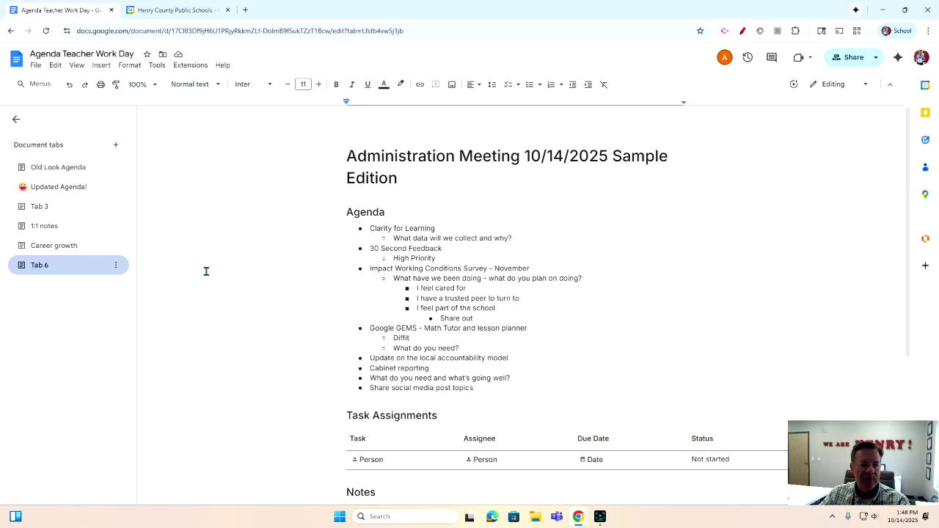
Compare the Old Look Agenda tab with the beginning of the Updated Agenda! tab
{"action": "left_click", "coordinate": [65, 168]}
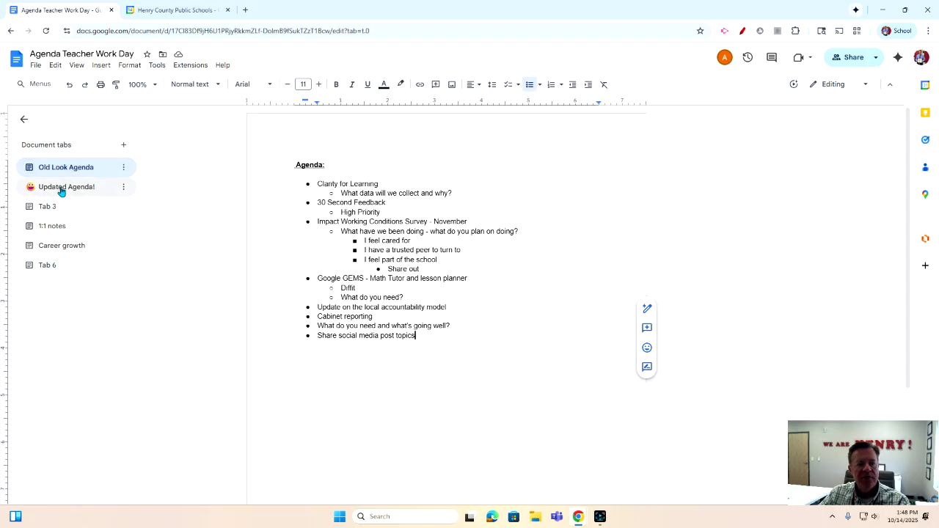
{"action": "scroll", "coordinate": [369, 234], "scroll_direction": "up", "scroll_amount": 10}
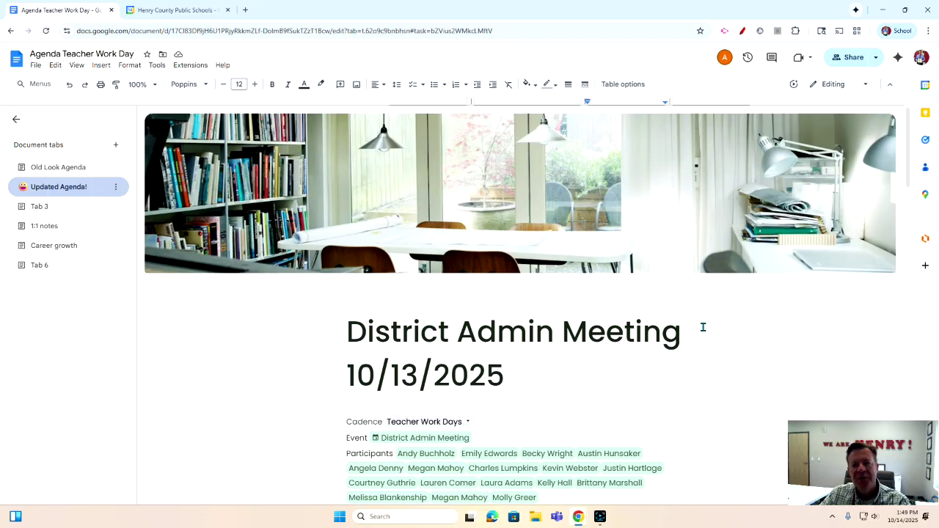
{"action": "left_click", "coordinate": [599, 513]}
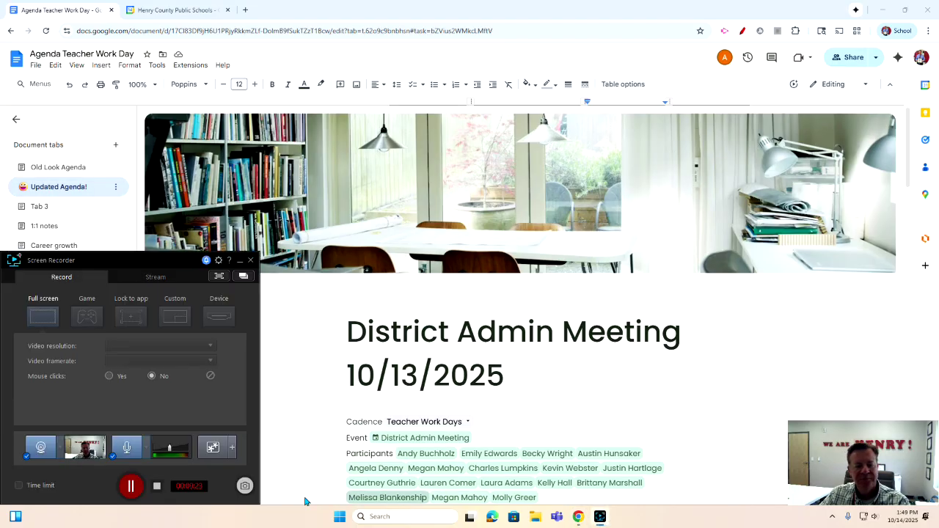